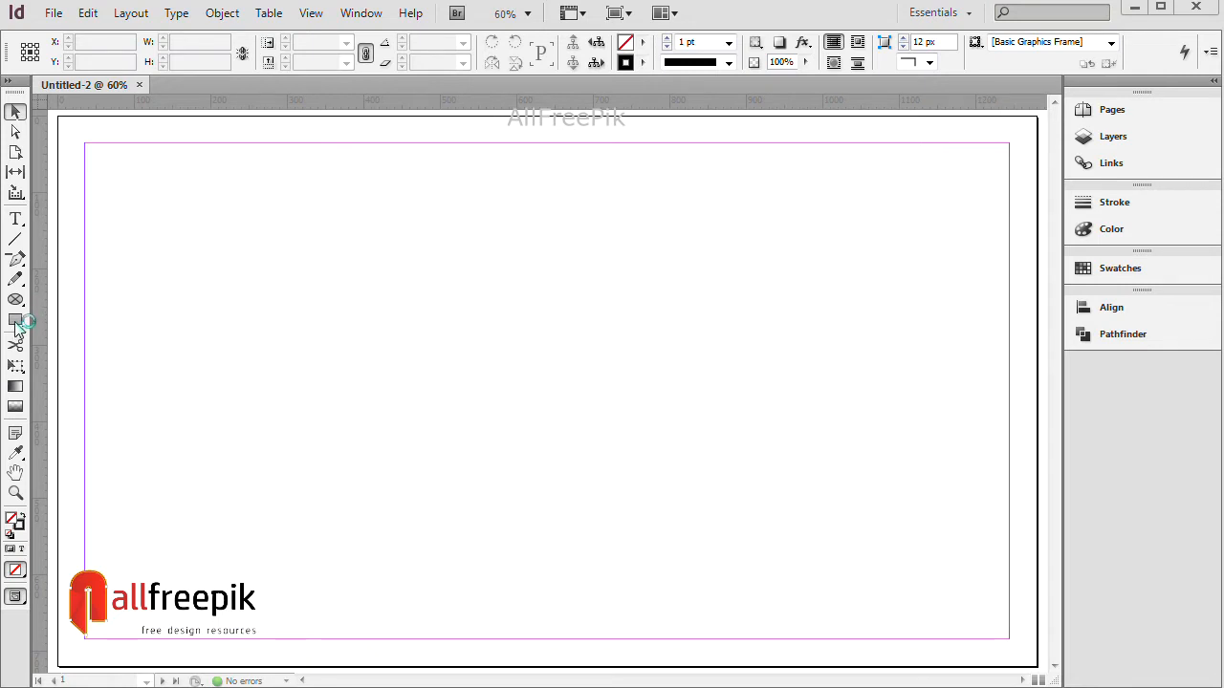
Draw a 1280 by 112 px rectangle spanning the full page width along its upper edge.
{"action": "left_click", "coordinate": [16, 323]}
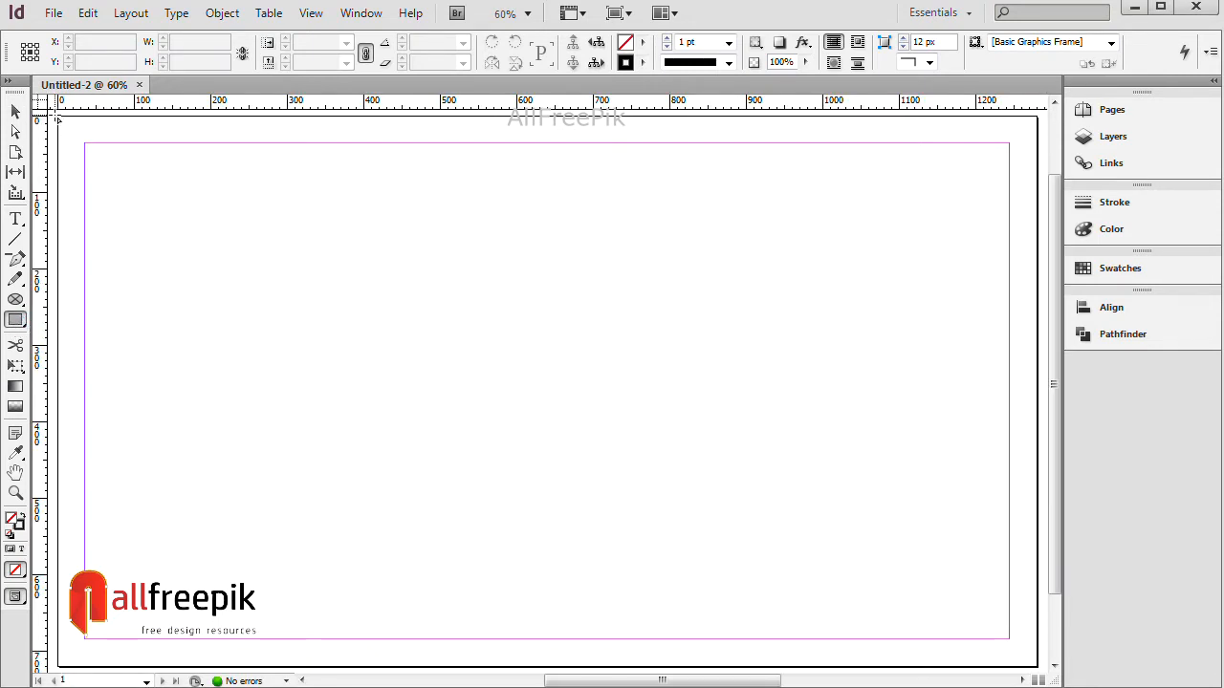
{"action": "left_click_drag", "start_coordinate": [57, 117], "coordinate": [1037, 222]}
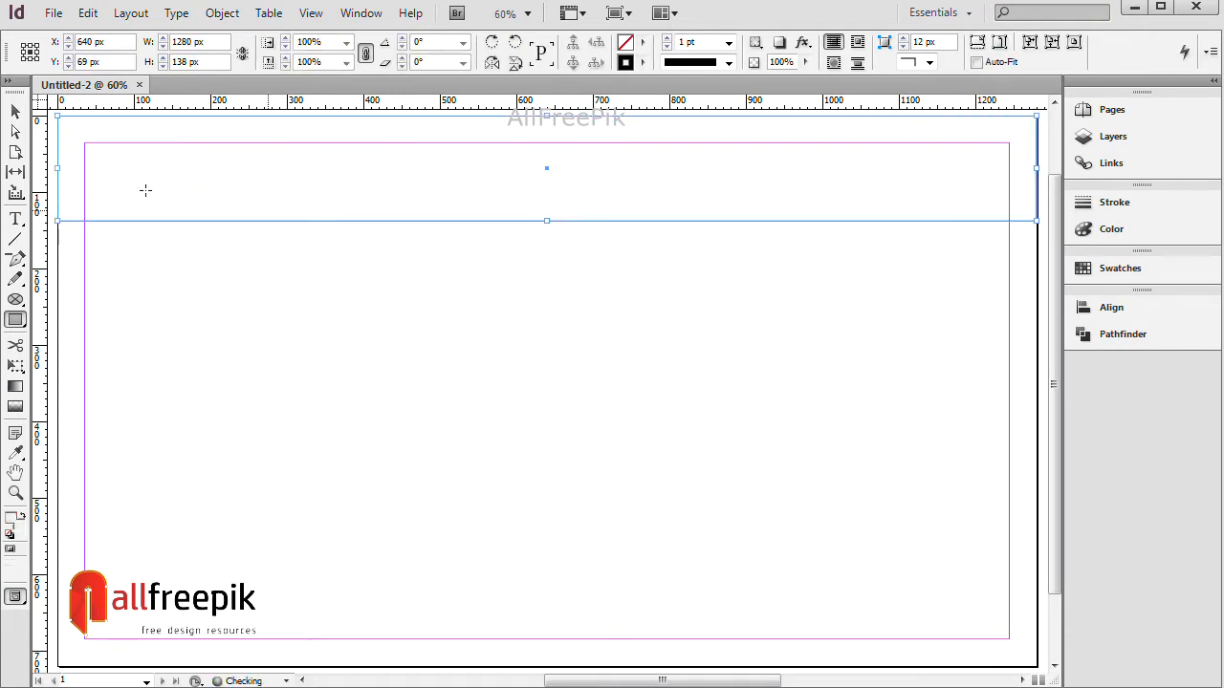
{"action": "left_click", "coordinate": [17, 112]}
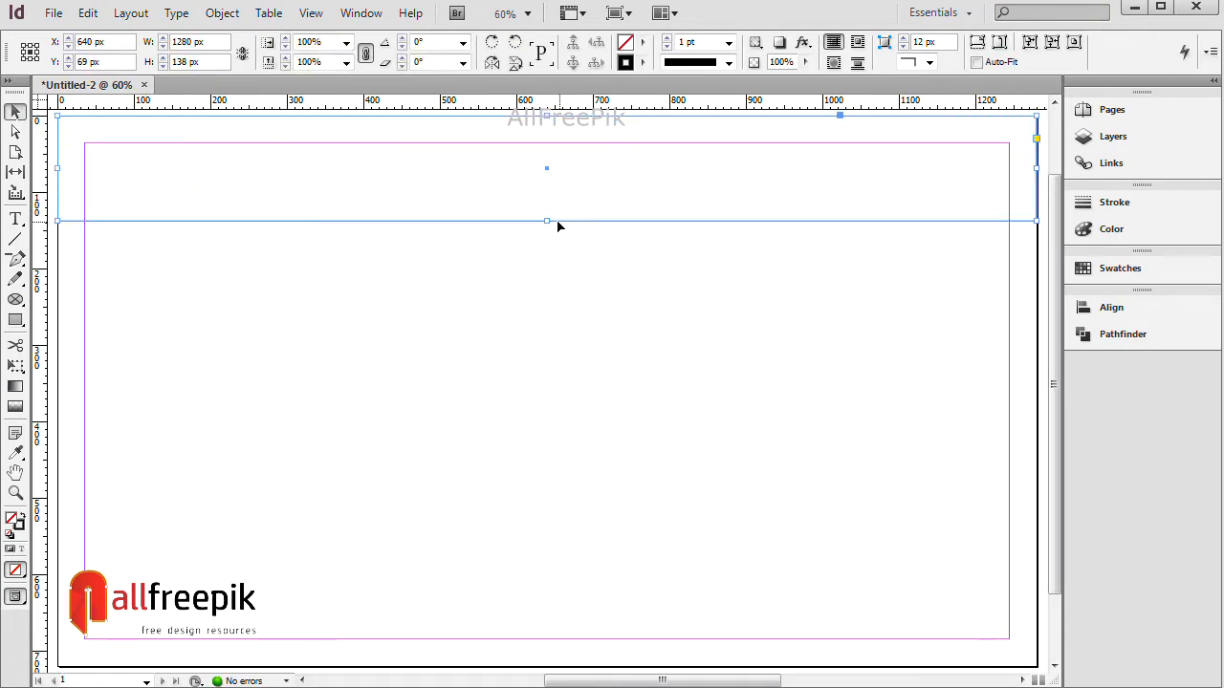
{"action": "left_click_drag", "start_coordinate": [546, 222], "coordinate": [546, 200]}
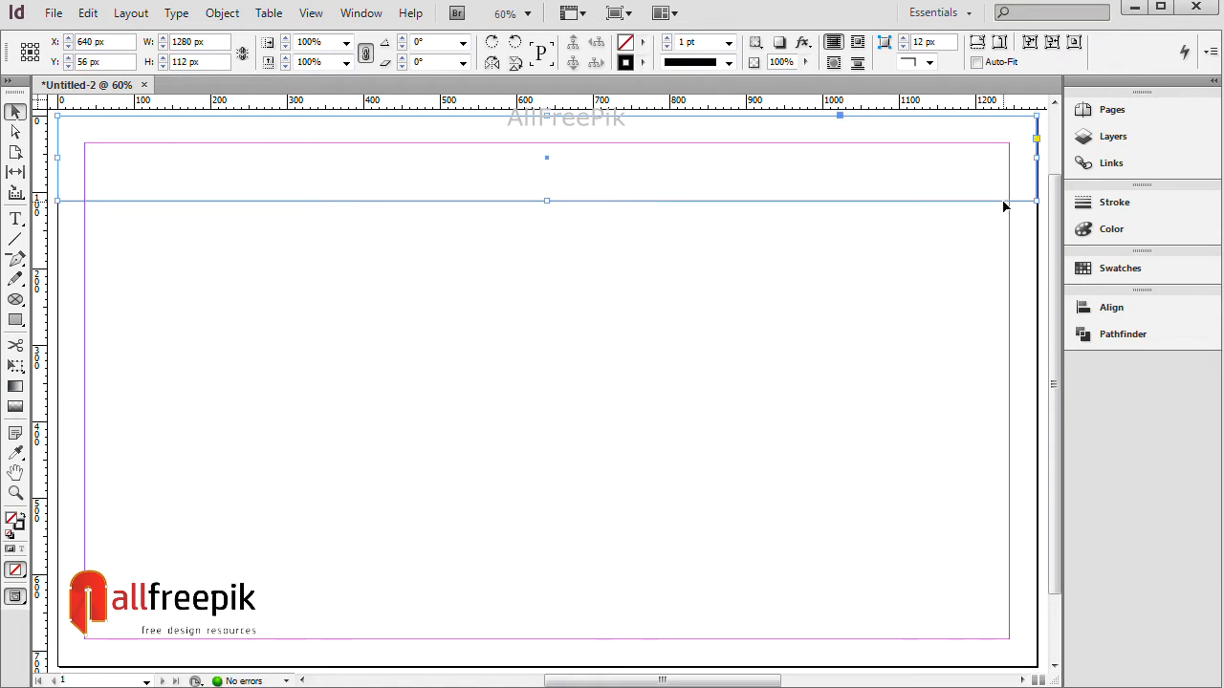
Fill the rectangle with dark blue, RGB 0, 43, 149.
{"action": "left_click", "coordinate": [1097, 270]}
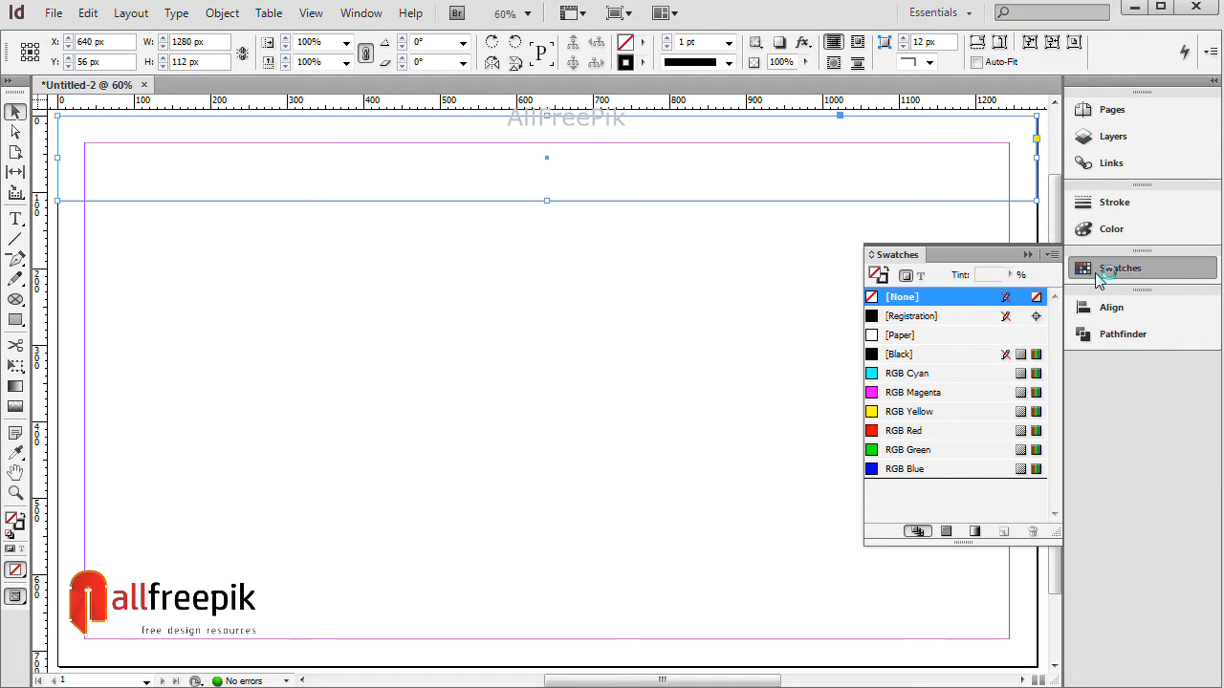
{"action": "left_click", "coordinate": [1100, 272]}
{"action": "left_click", "coordinate": [1101, 232]}
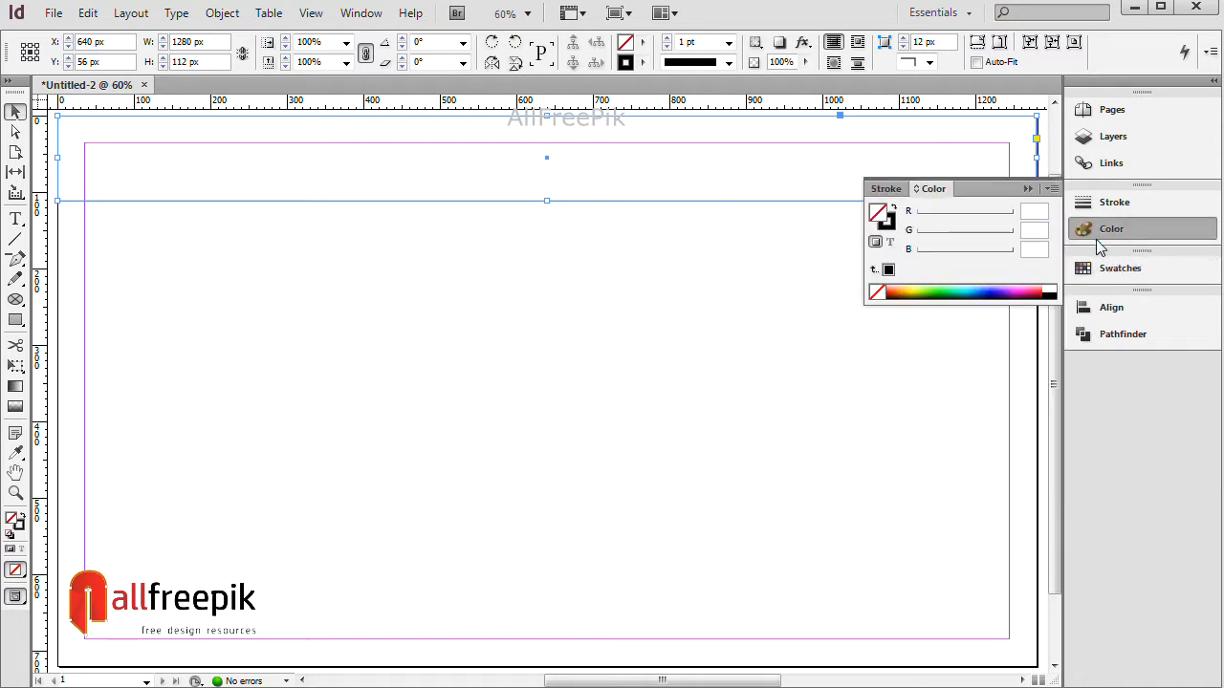
{"action": "left_click", "coordinate": [985, 295]}
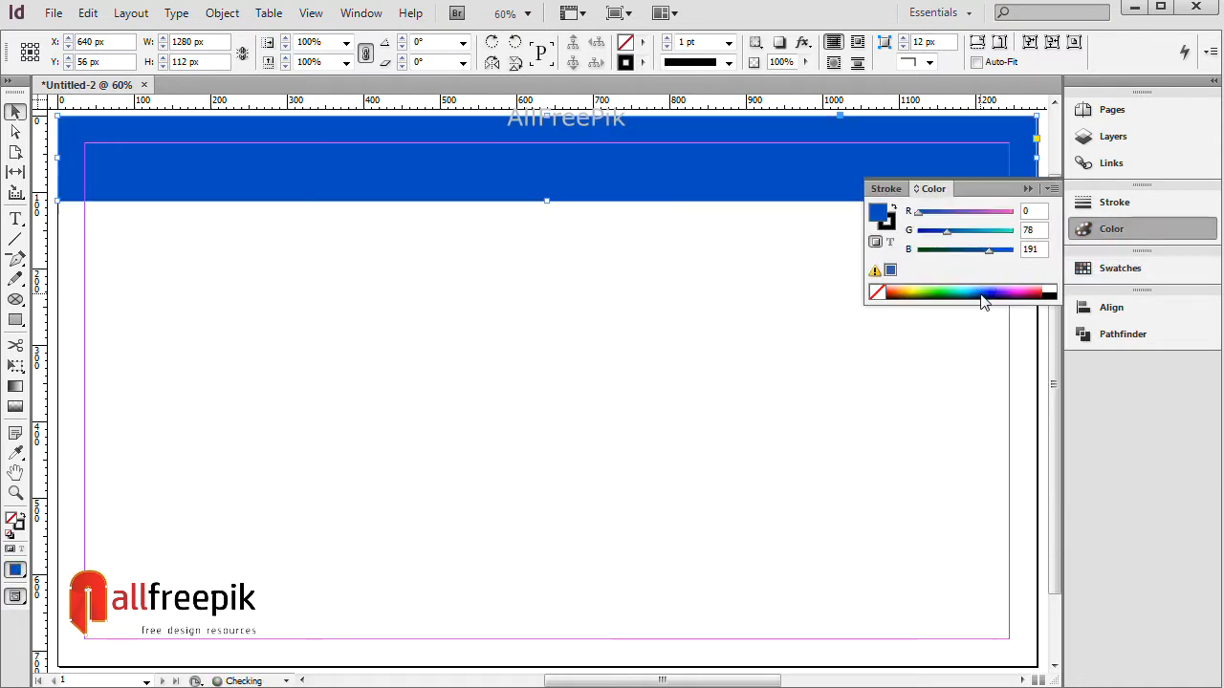
{"action": "left_click", "coordinate": [983, 297]}
{"action": "left_click", "coordinate": [987, 296]}
{"action": "left_click_drag", "start_coordinate": [992, 252], "coordinate": [968, 263]}
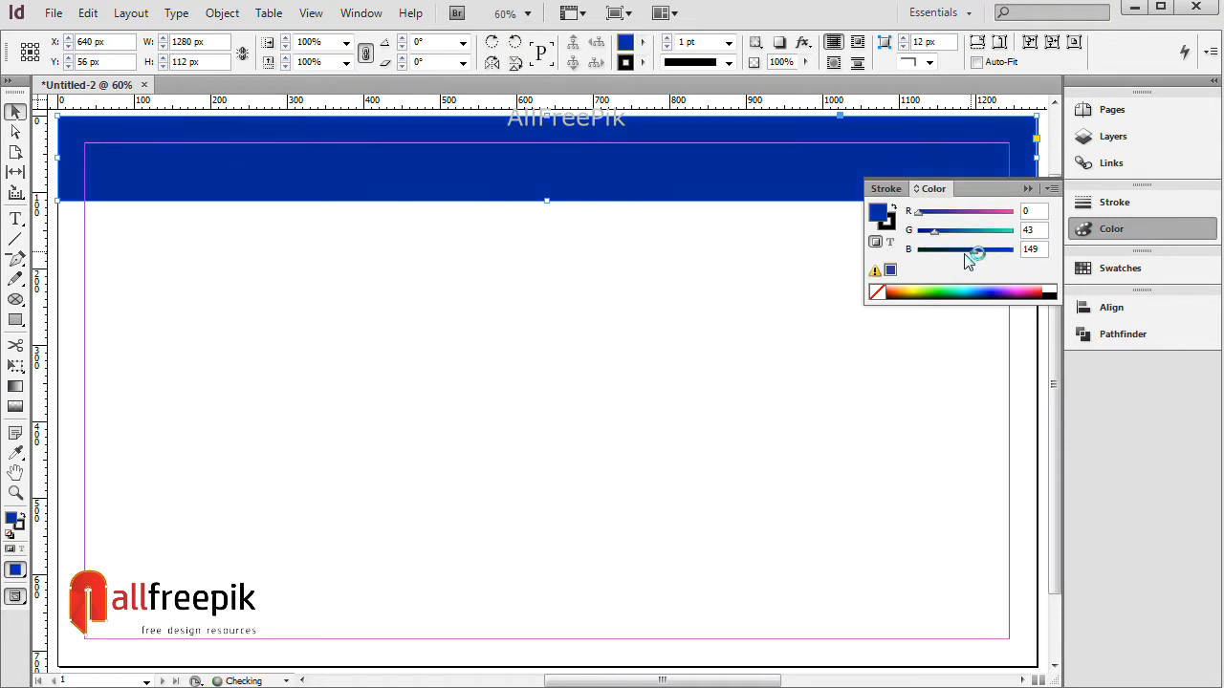
Duplicate the dark blue band directly below the original.
{"action": "left_click", "coordinate": [364, 268]}
{"action": "left_click", "coordinate": [557, 181]}
{"action": "left_click_drag", "start_coordinate": [461, 269], "coordinate": [431, 355]}
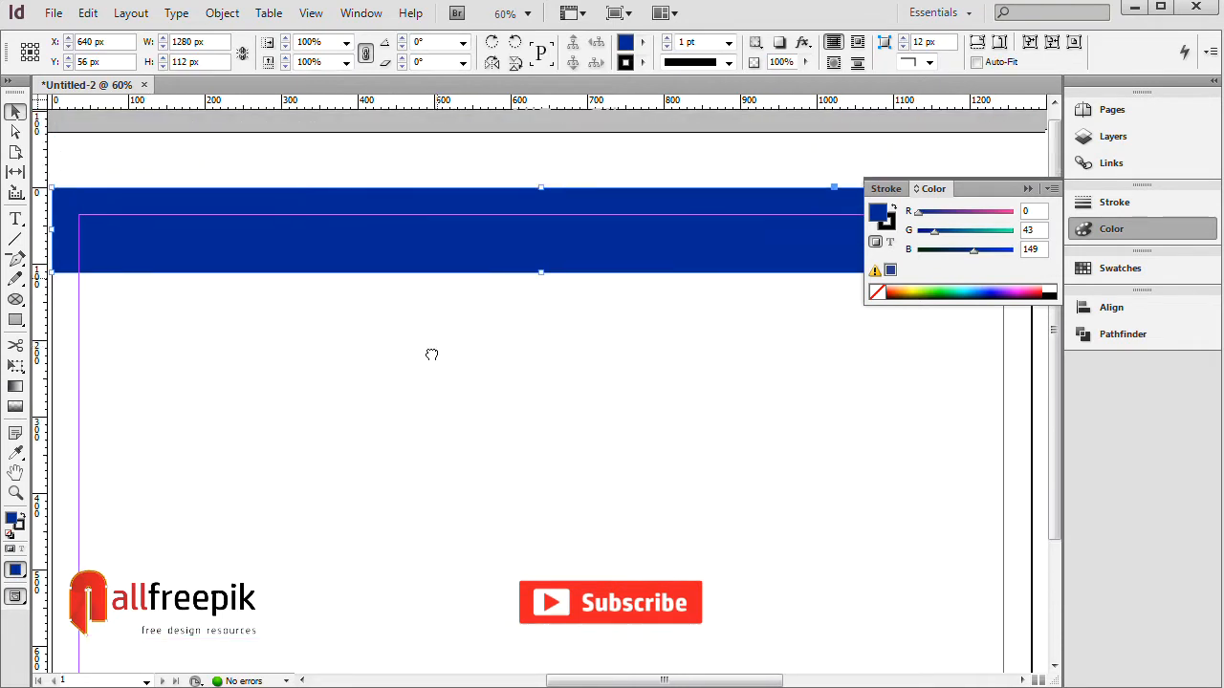
{"action": "left_click_drag", "start_coordinate": [501, 271], "coordinate": [518, 353]}
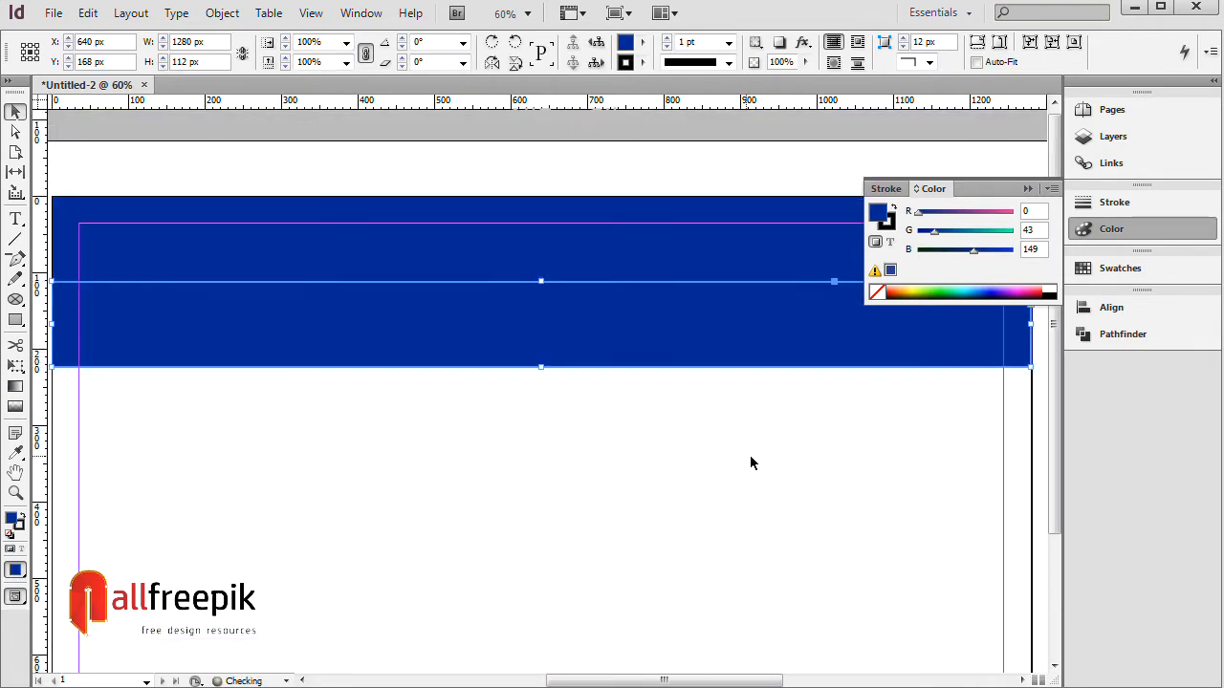
Change the lower band's fill to a lighter blue, RGB 0, 72, 149, and preview the page.
{"action": "left_click_drag", "start_coordinate": [935, 232], "coordinate": [949, 244]}
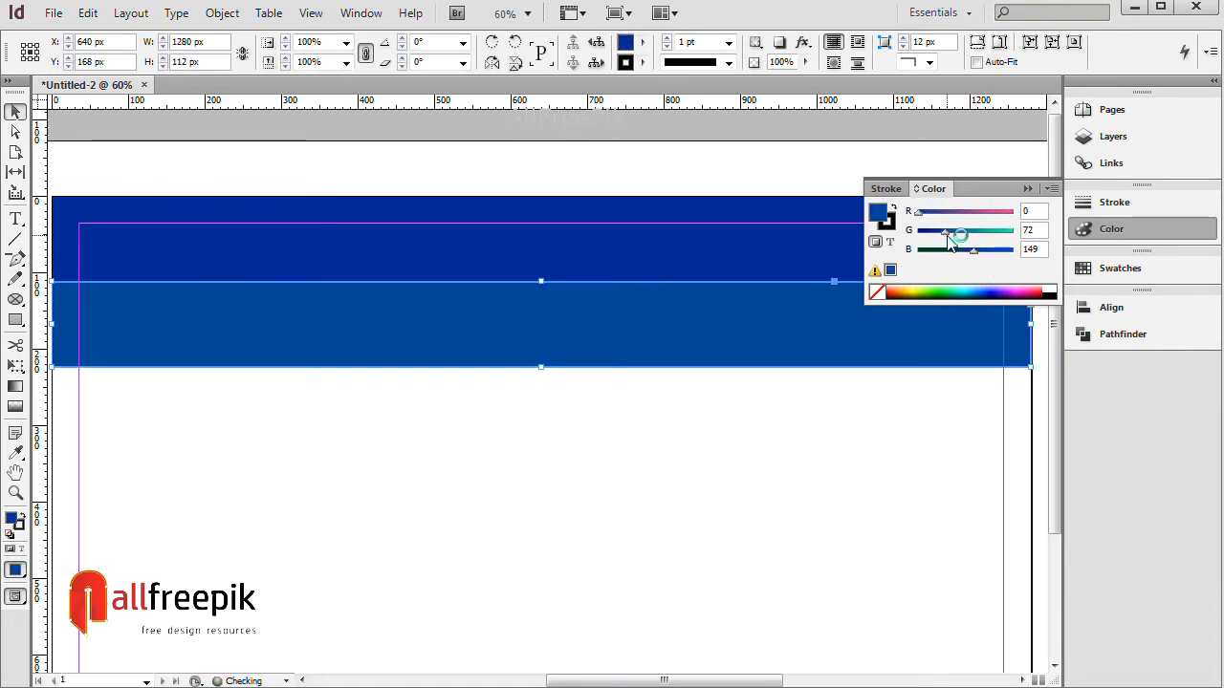
{"action": "left_click", "coordinate": [751, 414]}
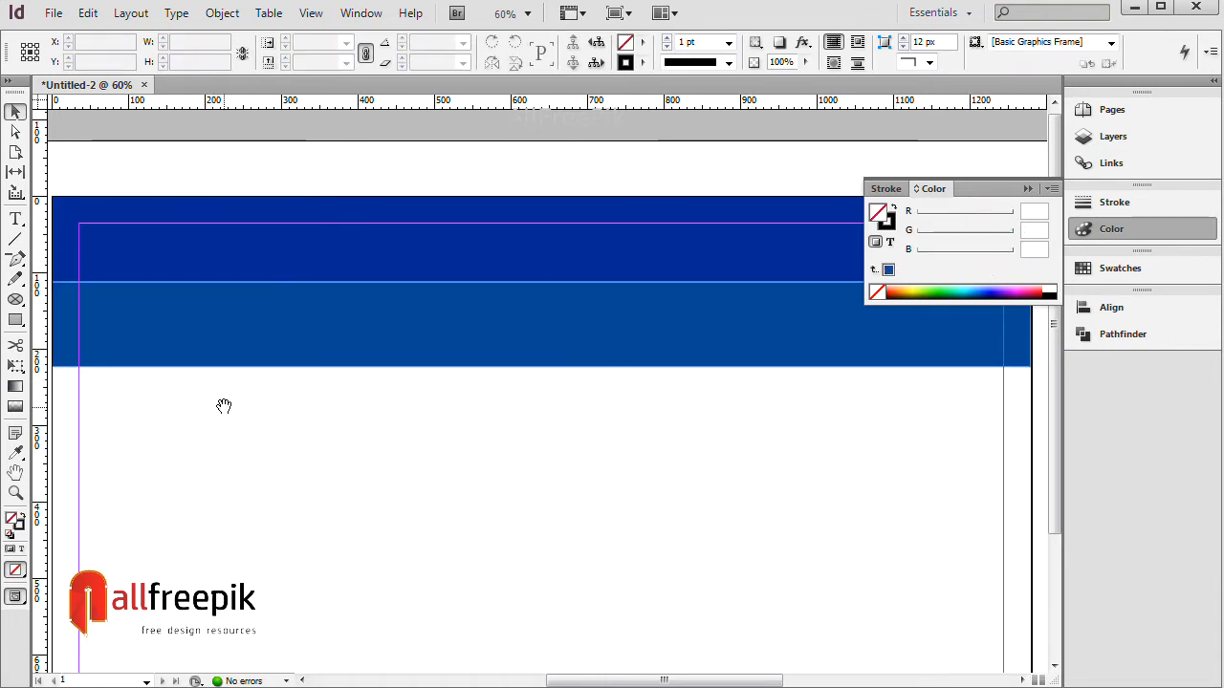
{"action": "left_click_drag", "start_coordinate": [224, 406], "coordinate": [281, 410]}
{"action": "key", "text": "w"}
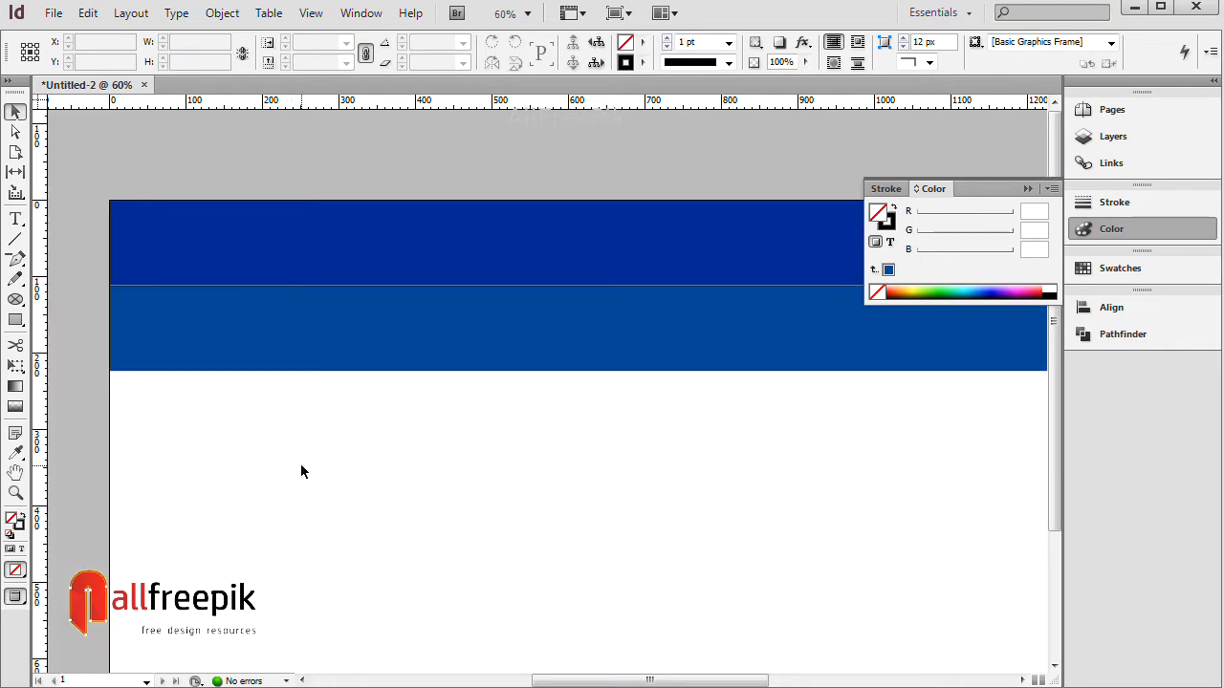
{"action": "key", "text": "w"}
Remove the stroke from both blue bands.
{"action": "left_click", "coordinate": [364, 363]}
{"action": "left_click", "coordinate": [353, 273], "text": "shift"}
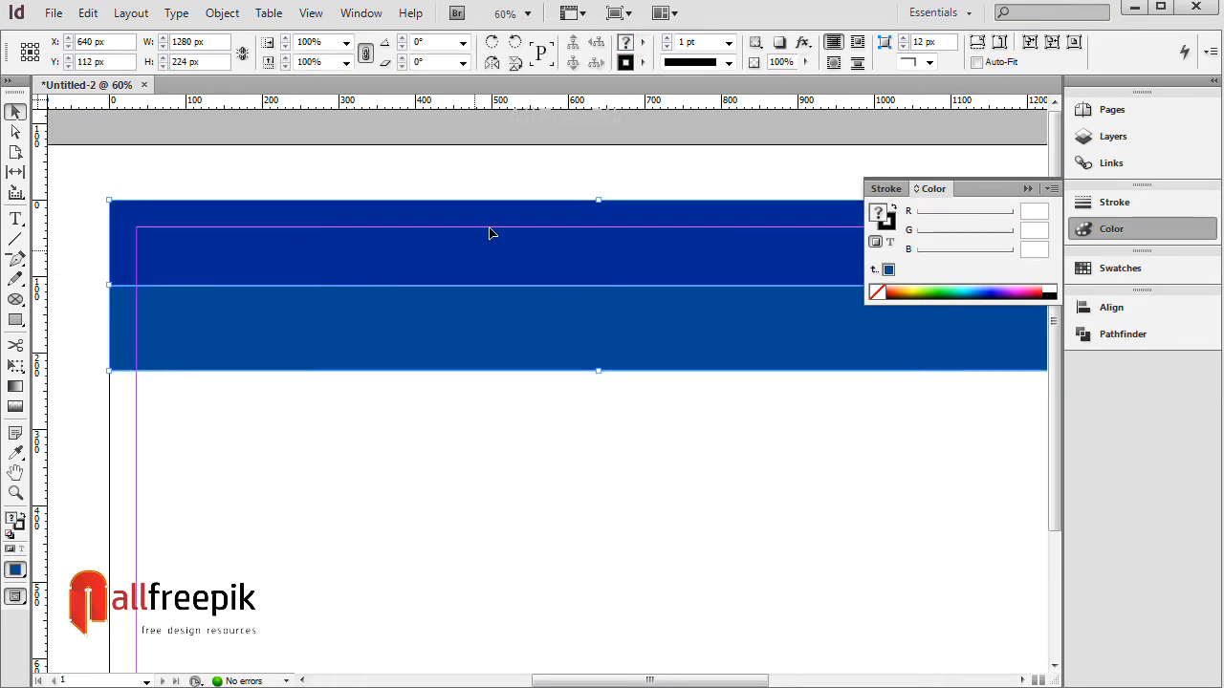
{"action": "left_click", "coordinate": [642, 63]}
{"action": "left_click", "coordinate": [668, 112]}
{"action": "left_click", "coordinate": [607, 489]}
Nudge the lower blue band up 6 px so it overlaps the upper band.
{"action": "left_click", "coordinate": [606, 347]}
{"action": "key", "text": "Up"}
{"action": "key", "text": "Up"}
{"action": "key", "text": "Up"}
{"action": "key", "text": "Up"}
{"action": "key", "text": "Up"}
{"action": "key", "text": "Up"}
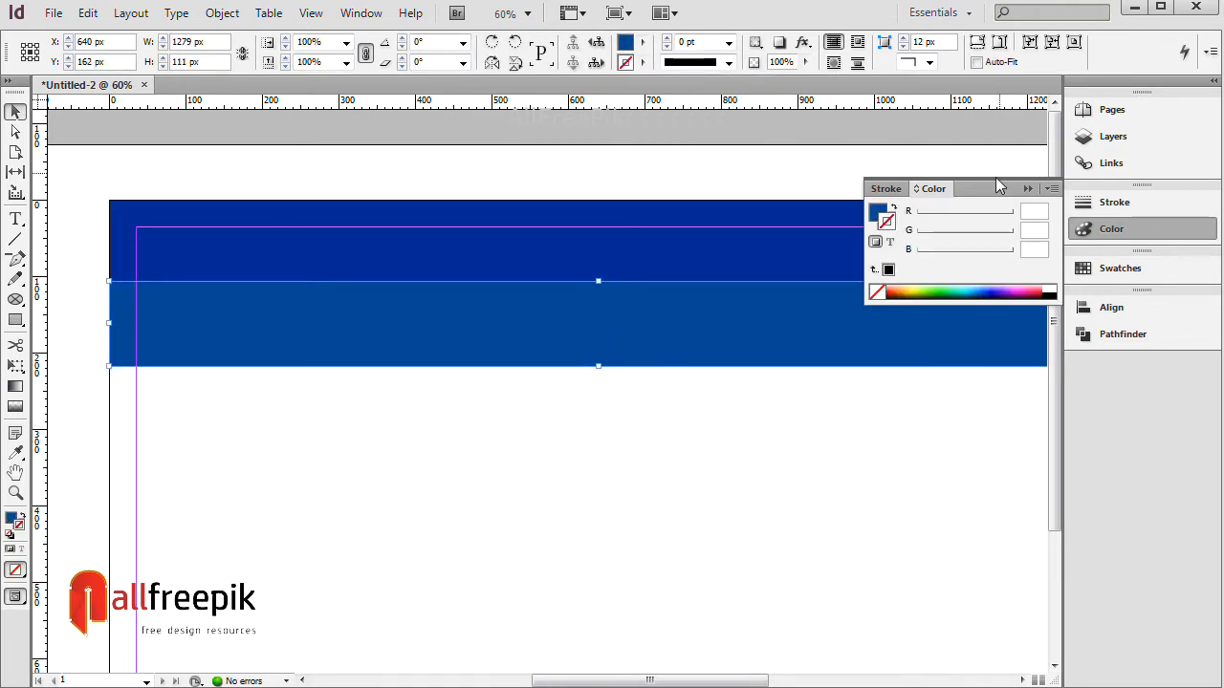
{"action": "left_click", "coordinate": [1027, 189]}
{"action": "left_click", "coordinate": [937, 525]}
Draw an ellipse frame 92 px wide and 47 px high at the left end of the seam between the bands.
{"action": "left_click_drag", "start_coordinate": [718, 492], "coordinate": [658, 485]}
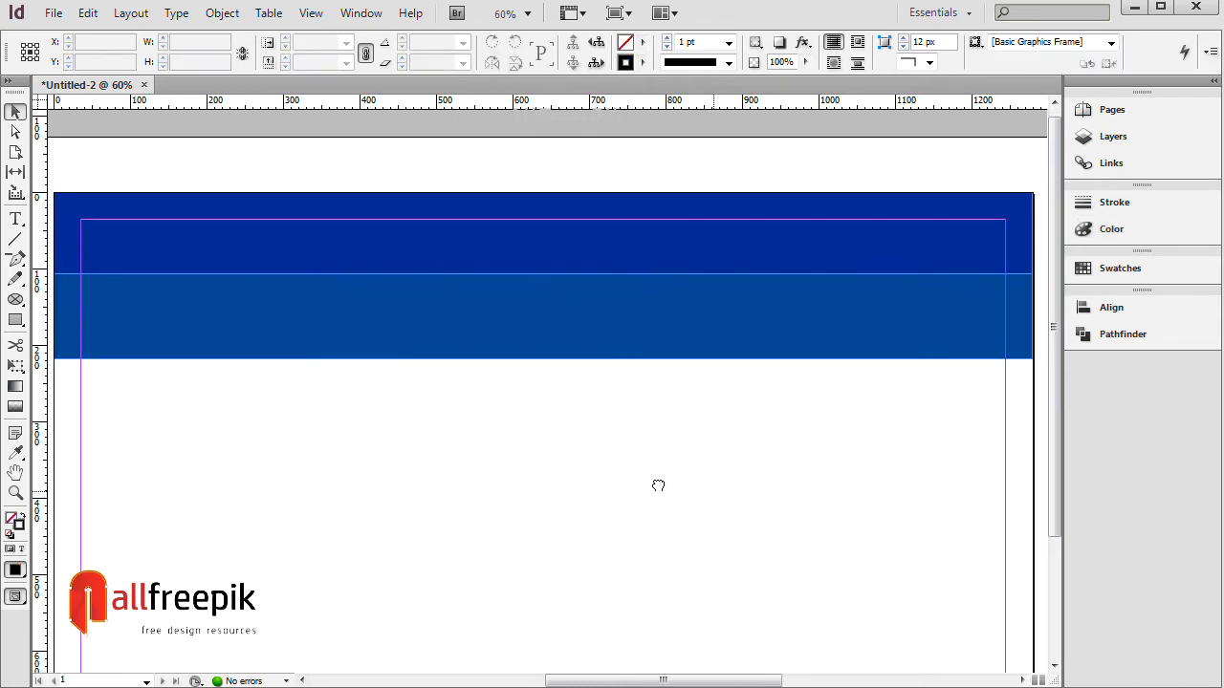
{"action": "left_click", "coordinate": [597, 440], "text": "ctrl+alt"}
{"action": "left_click", "coordinate": [16, 300]}
{"action": "left_click_drag", "start_coordinate": [89, 192], "coordinate": [434, 401]}
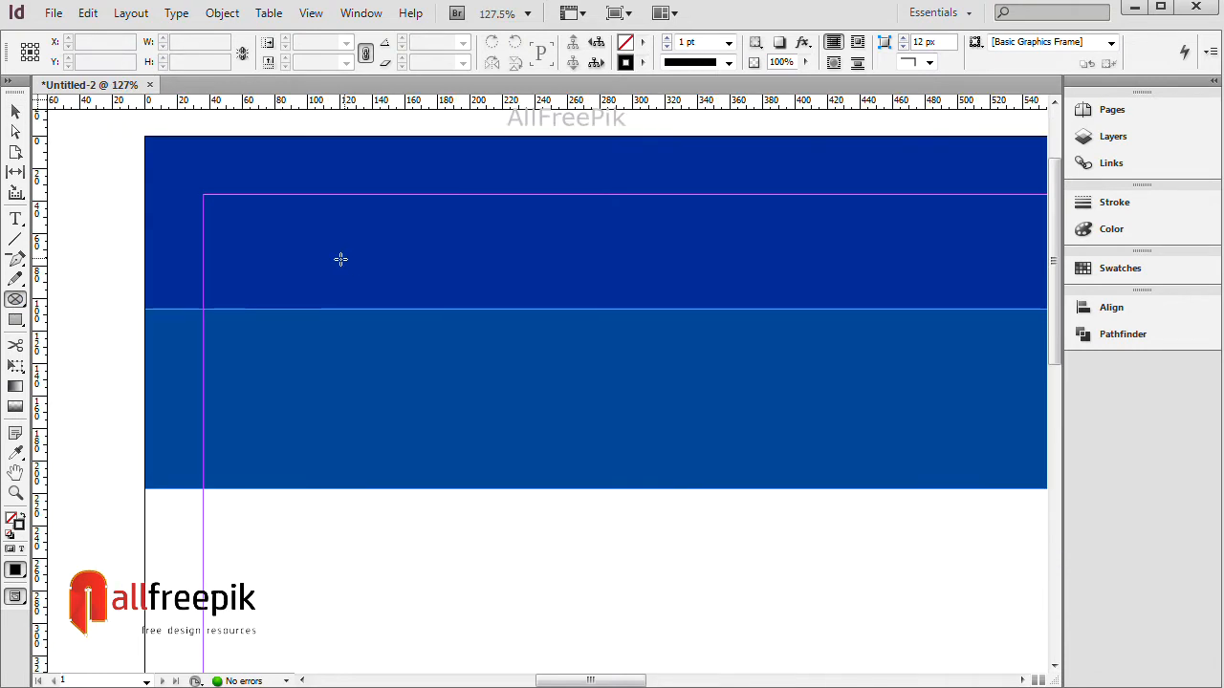
{"action": "left_click_drag", "start_coordinate": [123, 288], "coordinate": [270, 355]}
{"action": "left_click", "coordinate": [16, 114]}
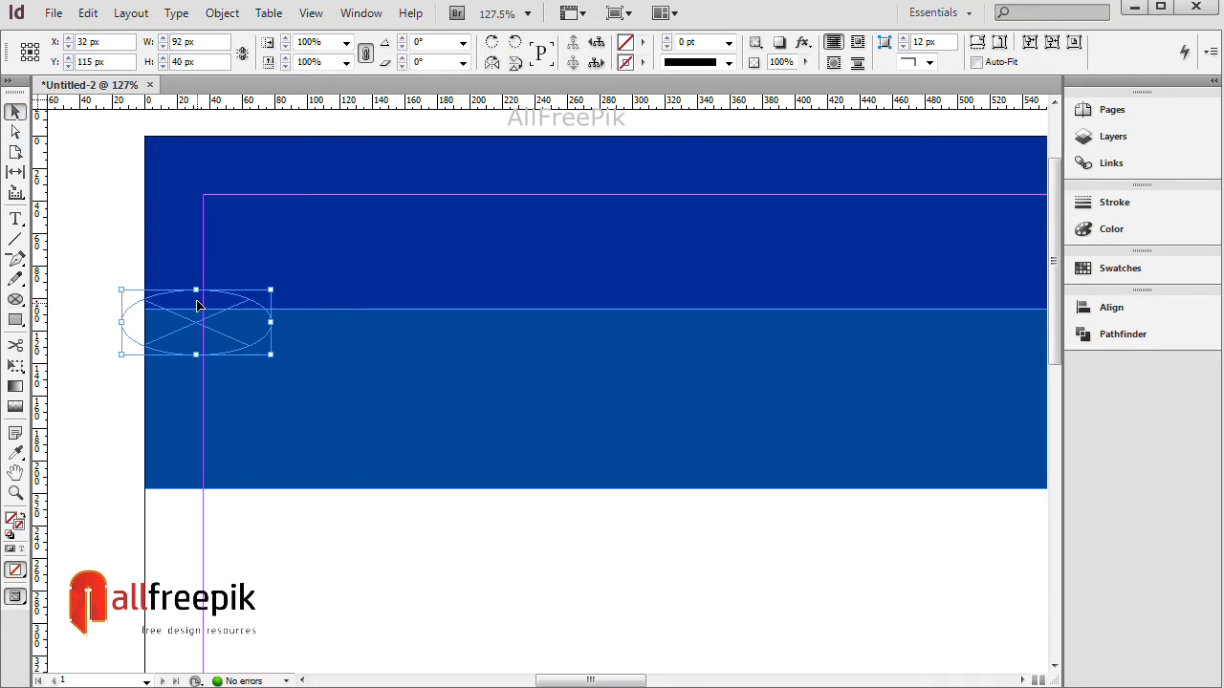
{"action": "left_click_drag", "start_coordinate": [193, 291], "coordinate": [191, 282]}
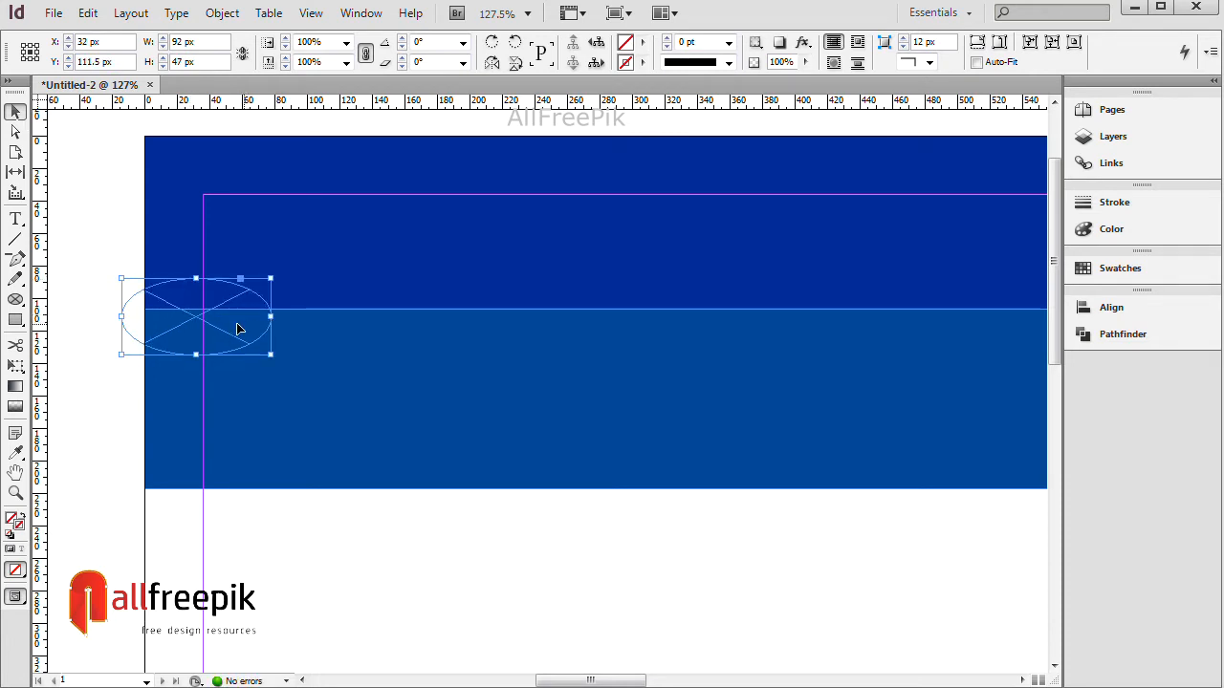
Fill the ellipse with white and move it up to Y 106.5 px, centred on the seam between the bands.
{"action": "left_click", "coordinate": [642, 42]}
{"action": "left_click", "coordinate": [674, 121]}
{"action": "left_click", "coordinate": [411, 496]}
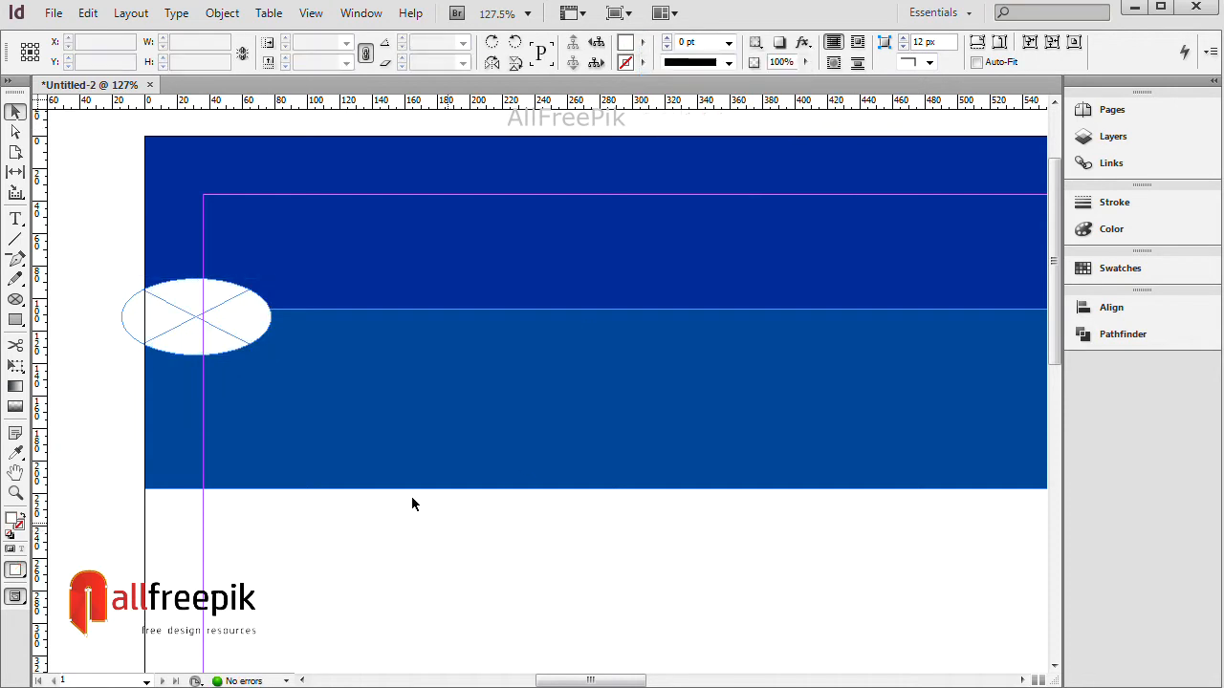
{"action": "left_click", "coordinate": [248, 320]}
{"action": "left_click_drag", "start_coordinate": [515, 404], "coordinate": [519, 396]}
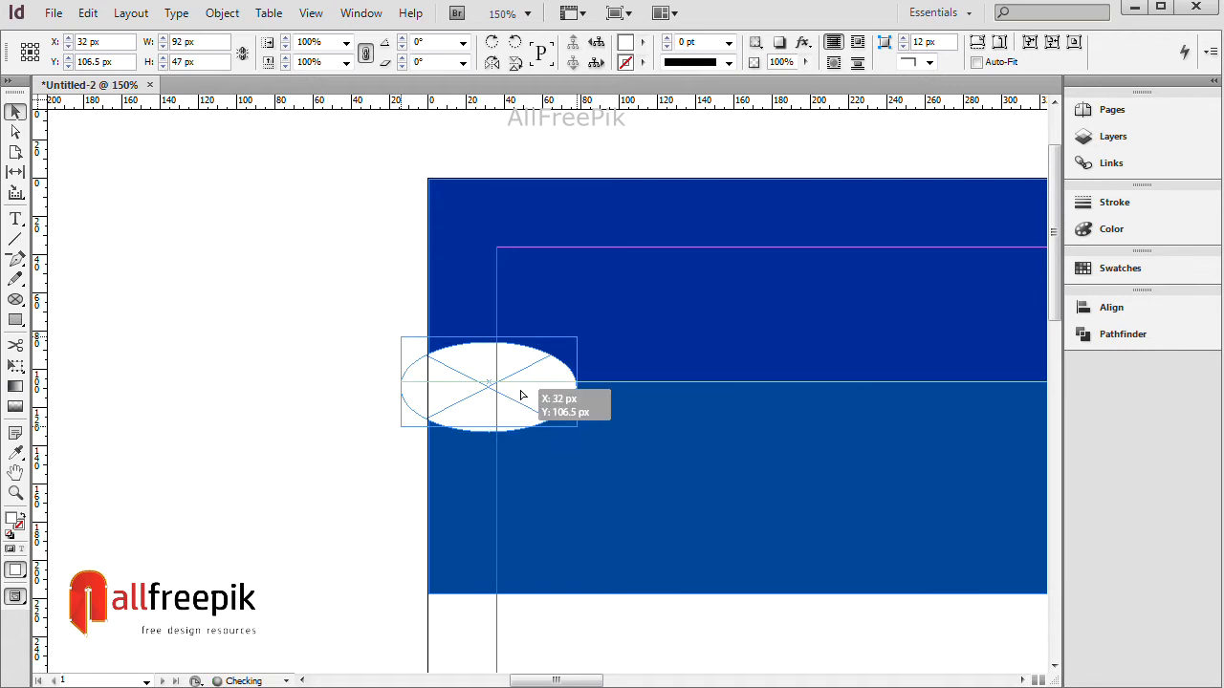
{"action": "left_click", "coordinate": [247, 403]}
Copy the white ellipse edge to edge beside the original, and repeat the copy 12 more times with a 92 px horizontal offset.
{"action": "left_click", "coordinate": [455, 380]}
{"action": "left_click_drag", "start_coordinate": [538, 380], "coordinate": [318, 349]}
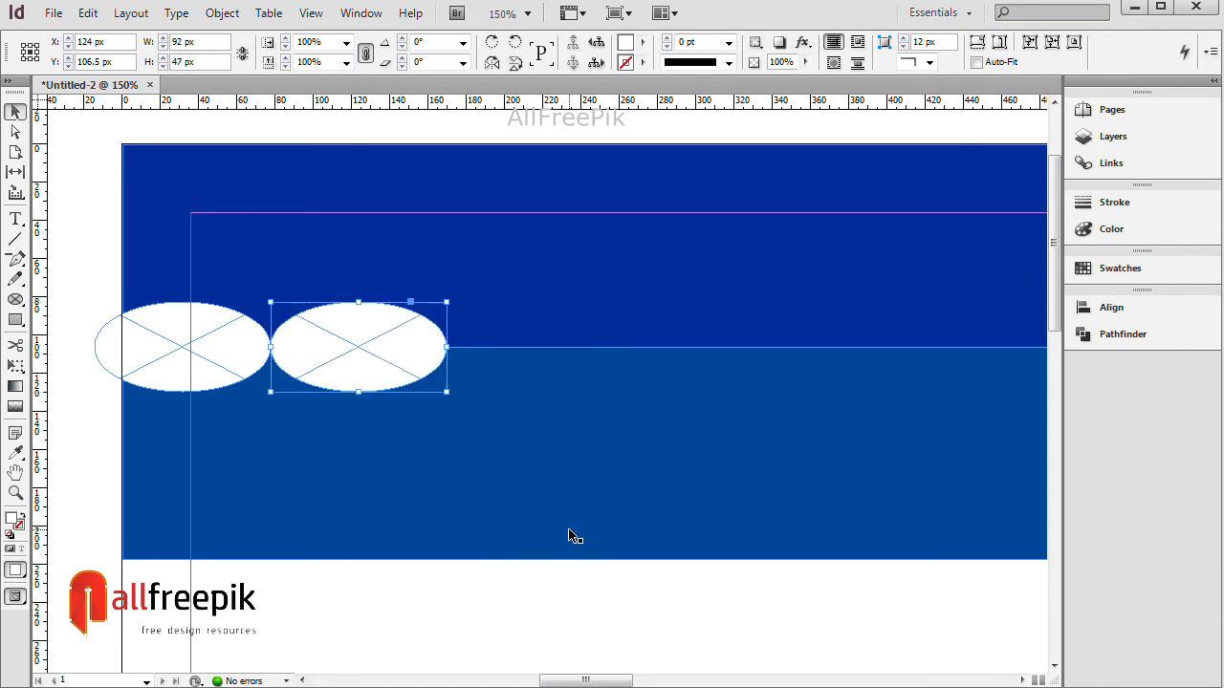
{"action": "left_click", "coordinate": [131, 14]}
{"action": "mouse_move", "coordinate": [87, 14]}
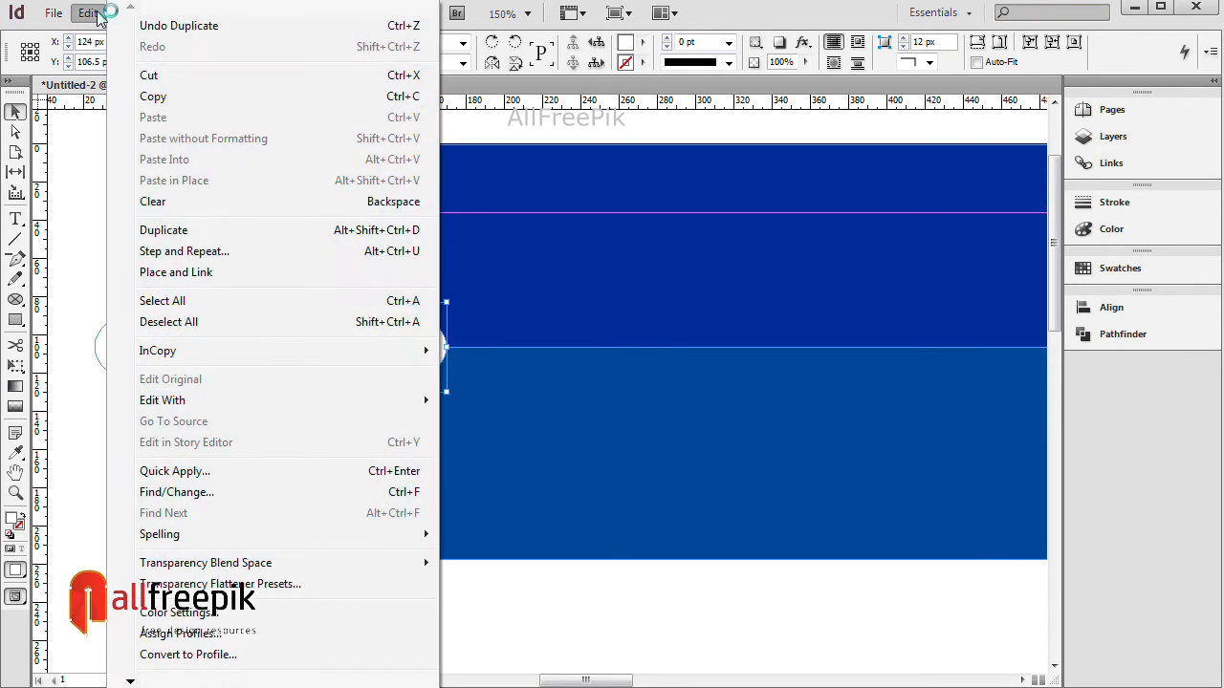
{"action": "left_click", "coordinate": [219, 251]}
{"action": "type", "text": "1"}
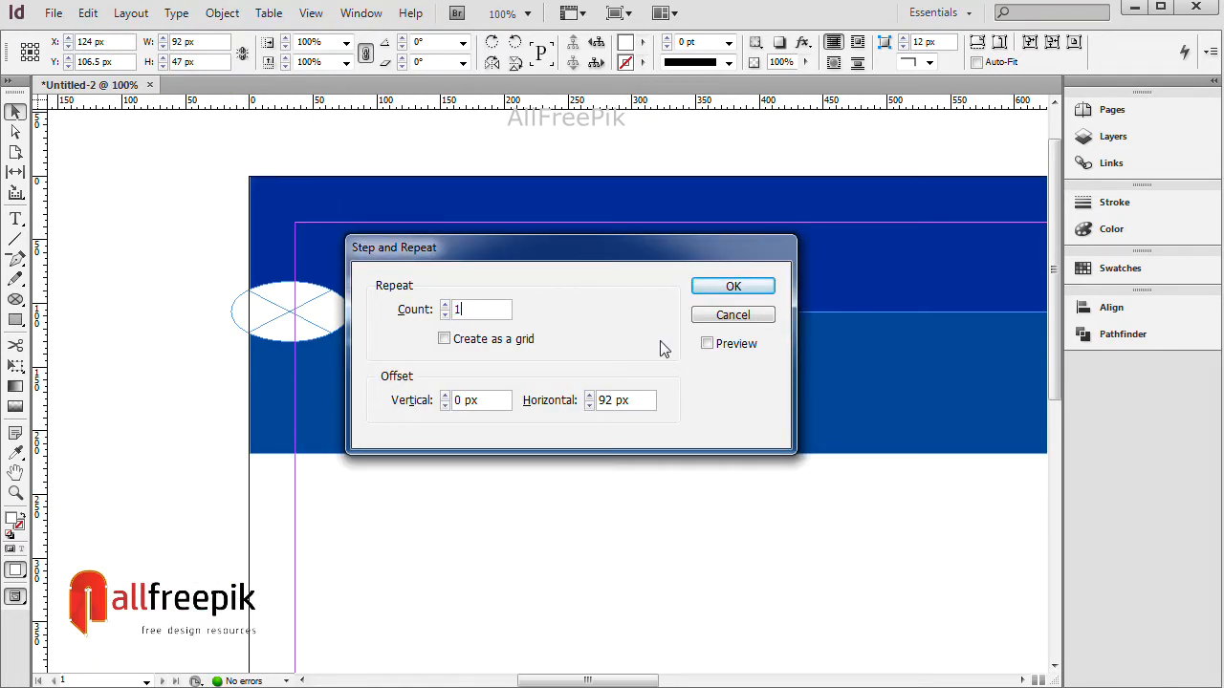
{"action": "key", "text": "Return"}
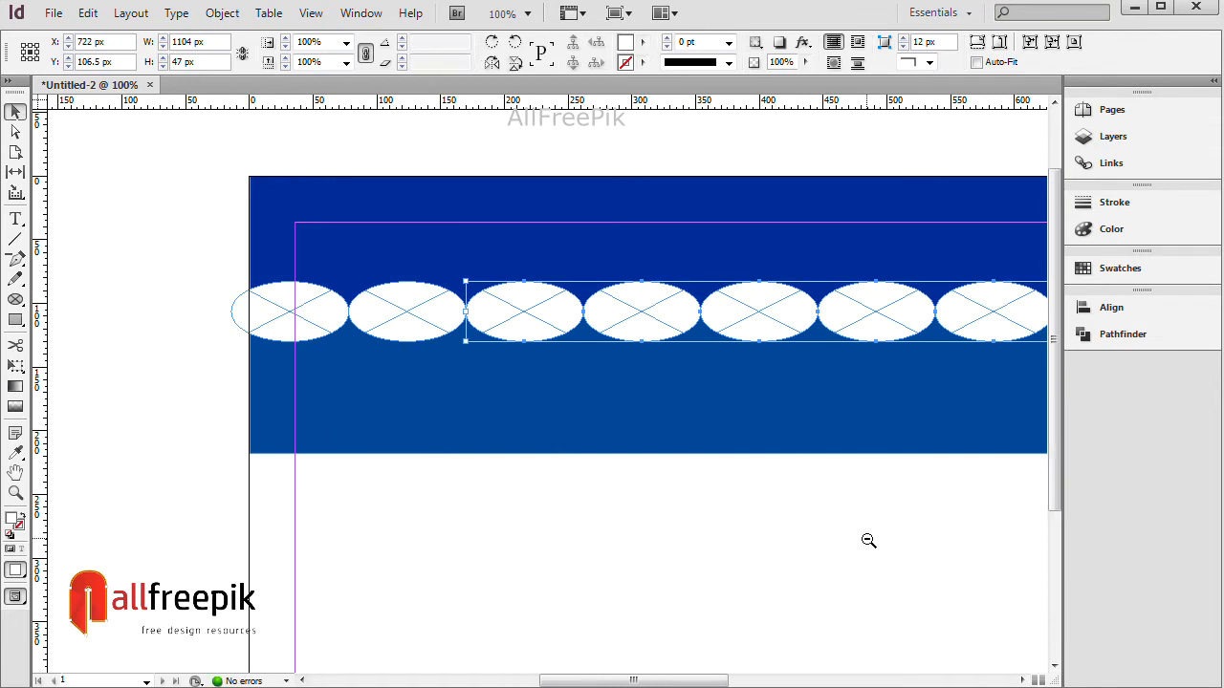
Select all the white ellipses without the blue bands and scale the row proportionally to 1301 px wide.
{"action": "left_click", "coordinate": [869, 541], "text": "ctrl+alt+space"}
{"action": "left_click_drag", "start_coordinate": [608, 411], "coordinate": [611, 411]}
{"action": "left_click", "coordinate": [800, 431]}
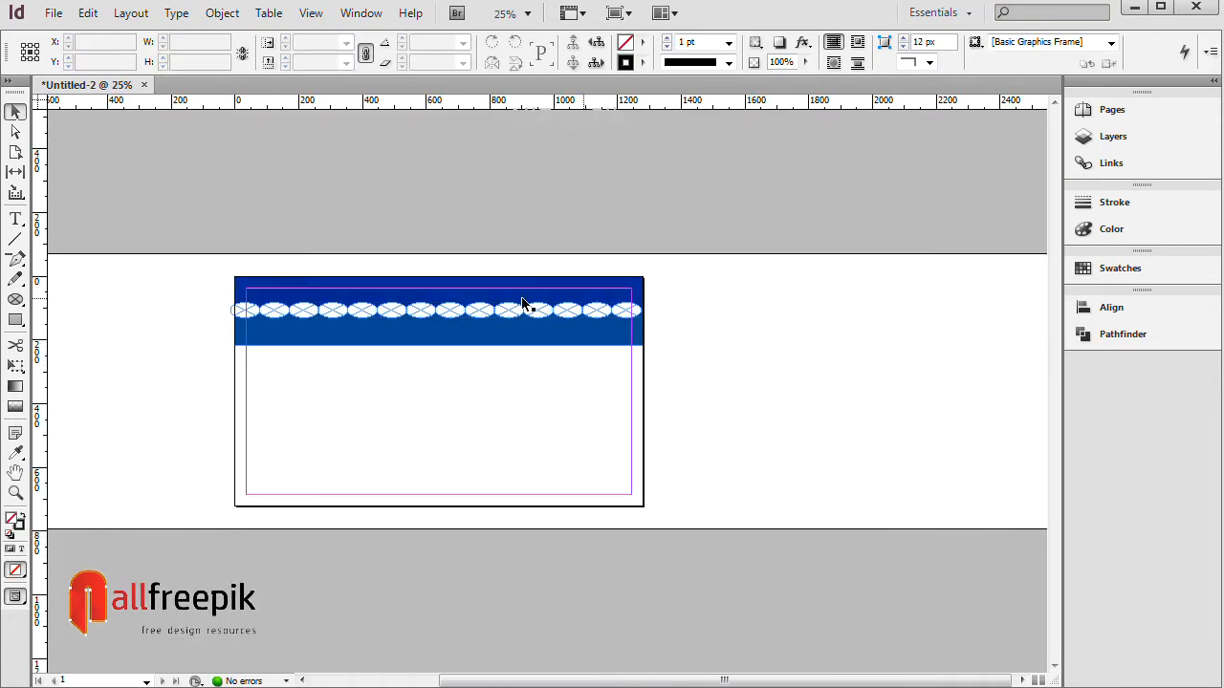
{"action": "left_click_drag", "start_coordinate": [156, 251], "coordinate": [864, 399]}
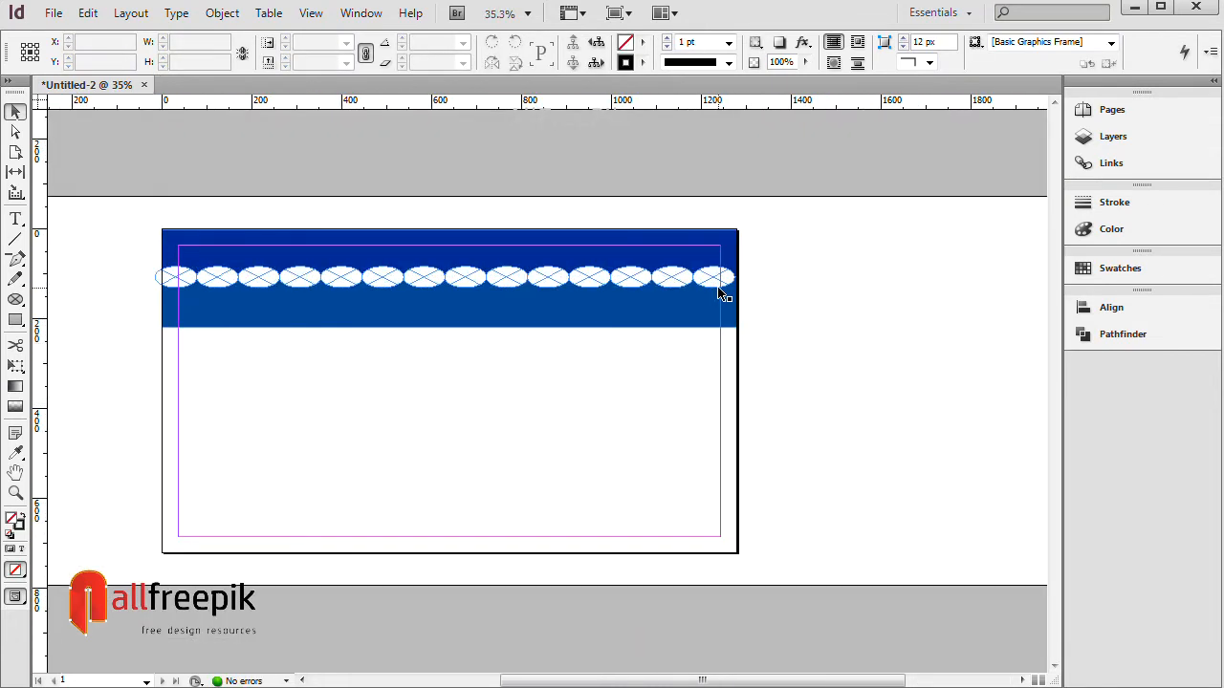
{"action": "left_click_drag", "start_coordinate": [782, 300], "coordinate": [174, 275]}
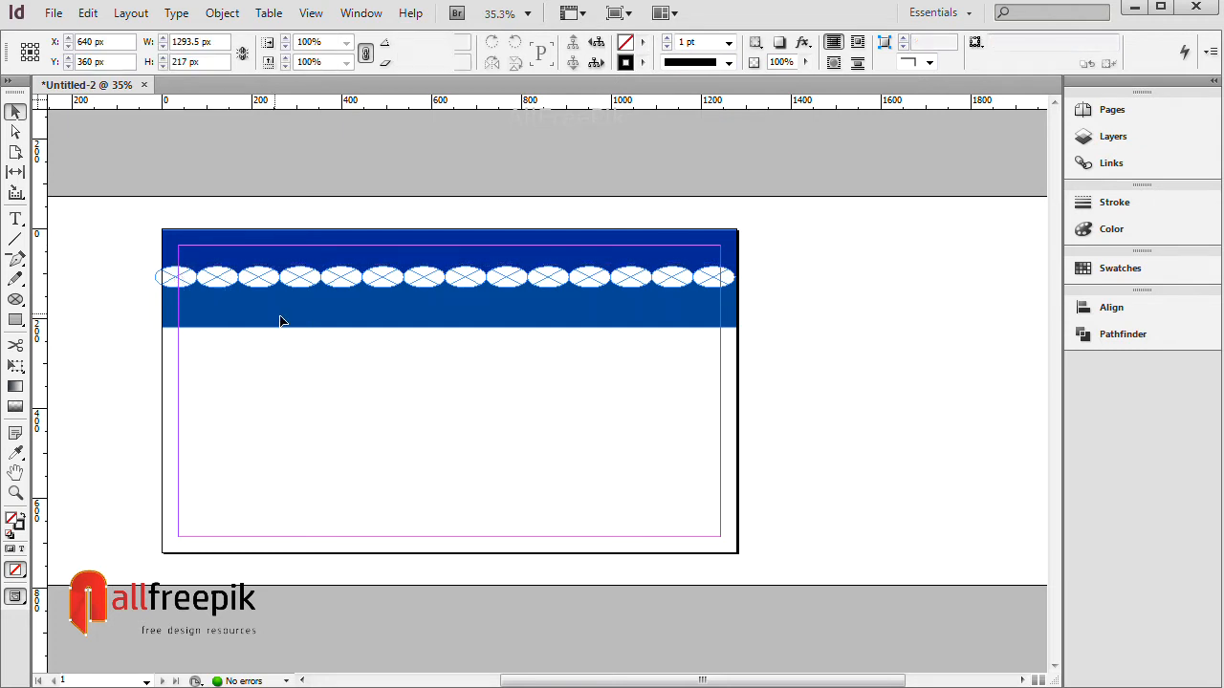
{"action": "left_click", "coordinate": [298, 320], "text": "shift"}
{"action": "left_click", "coordinate": [332, 259], "text": "shift"}
{"action": "left_click_drag", "start_coordinate": [805, 227], "coordinate": [613, 309]}
{"action": "left_click_drag", "start_coordinate": [675, 443], "coordinate": [706, 440]}
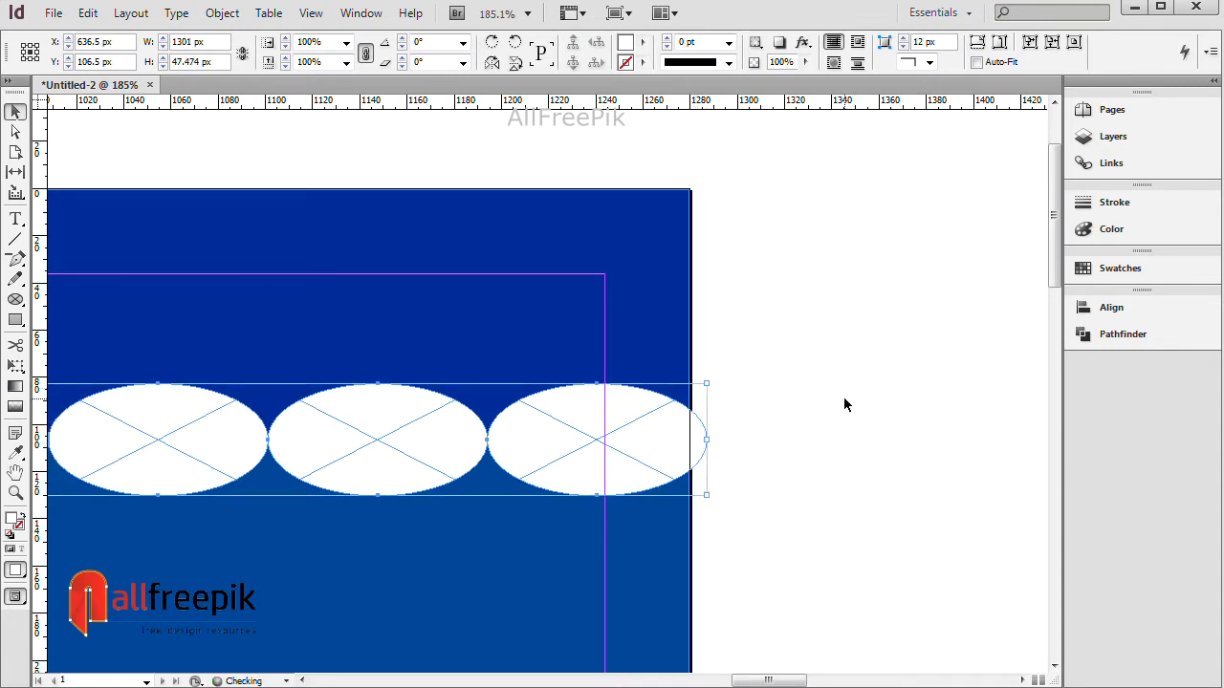
Examine how the row of ellipses runs across the page and past its edges, with and without the preview.
{"action": "left_click_drag", "start_coordinate": [809, 415], "coordinate": [961, 399]}
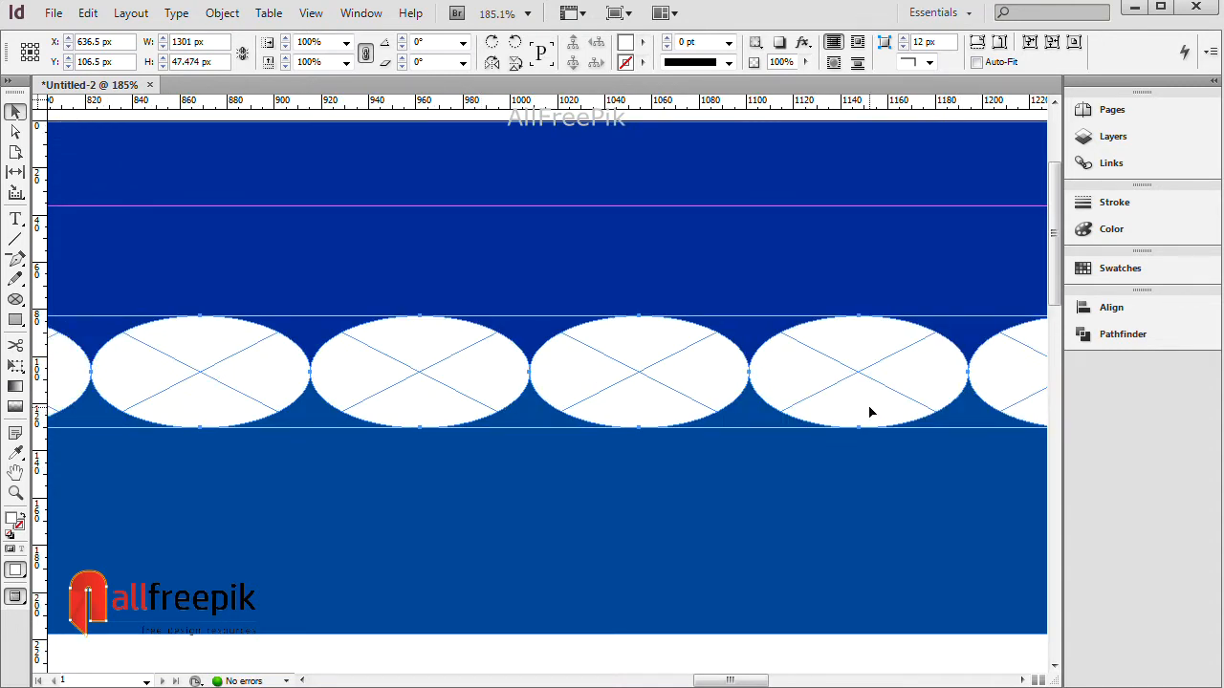
{"action": "key", "text": "w"}
{"action": "key", "text": "ctrl+minus"}
{"action": "key", "text": "ctrl+minus"}
{"action": "key", "text": "ctrl+minus"}
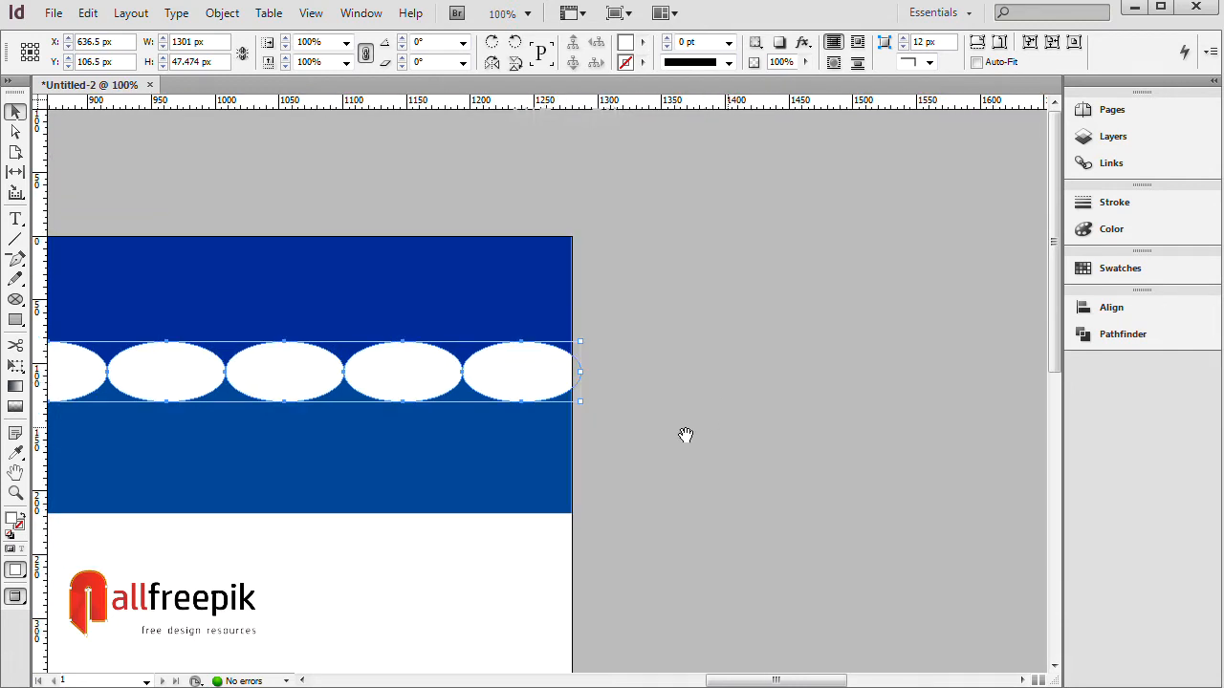
{"action": "scroll", "coordinate": [777, 496], "scroll_direction": "left", "scroll_amount": 5}
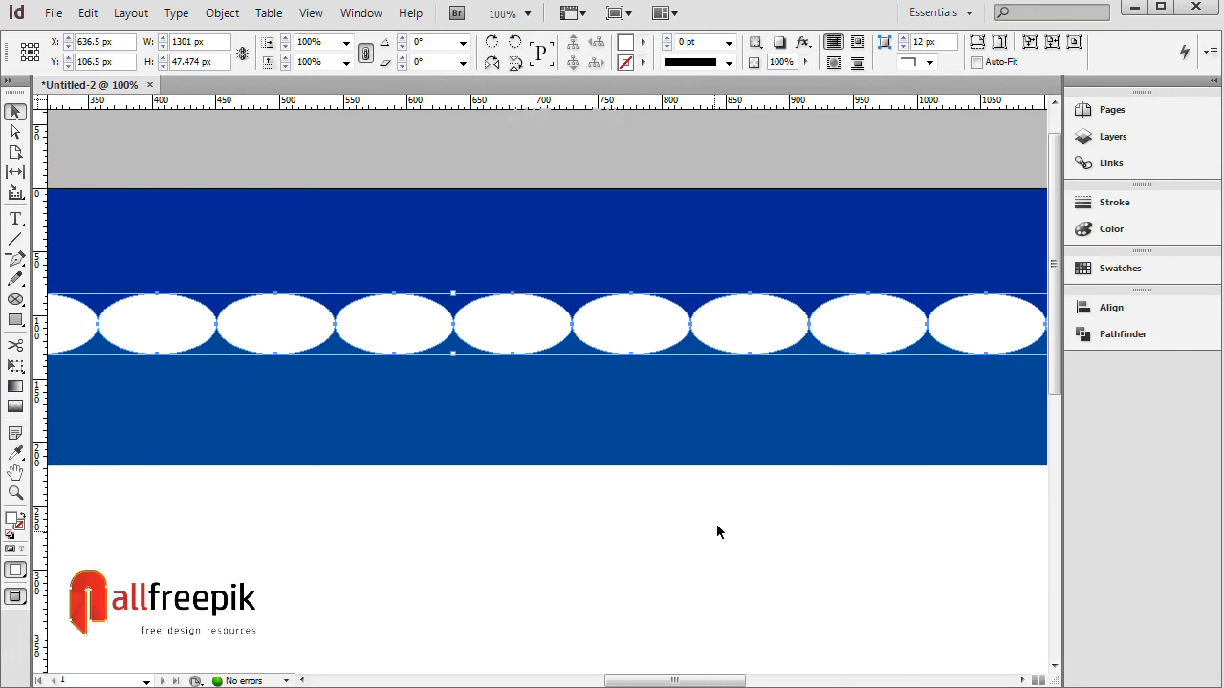
{"action": "key", "text": "ctrl+minus"}
{"action": "left_click_drag", "start_coordinate": [607, 478], "coordinate": [736, 533]}
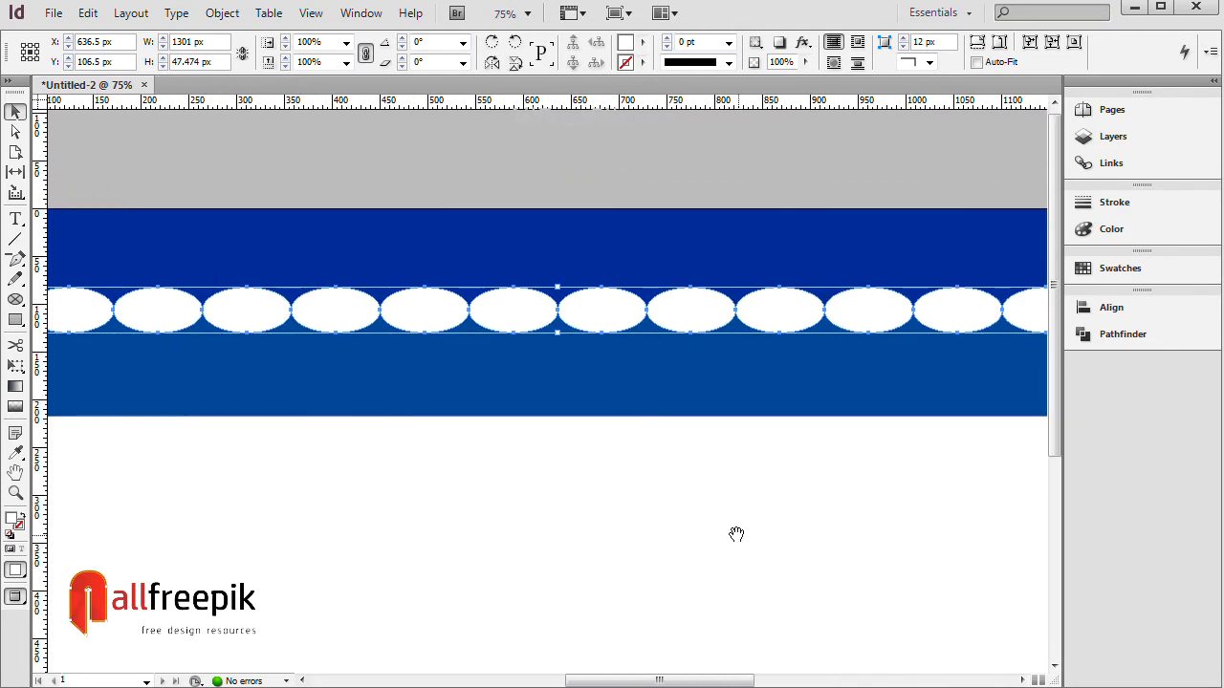
{"action": "key", "text": "ctrl+minus"}
{"action": "key", "text": "w"}
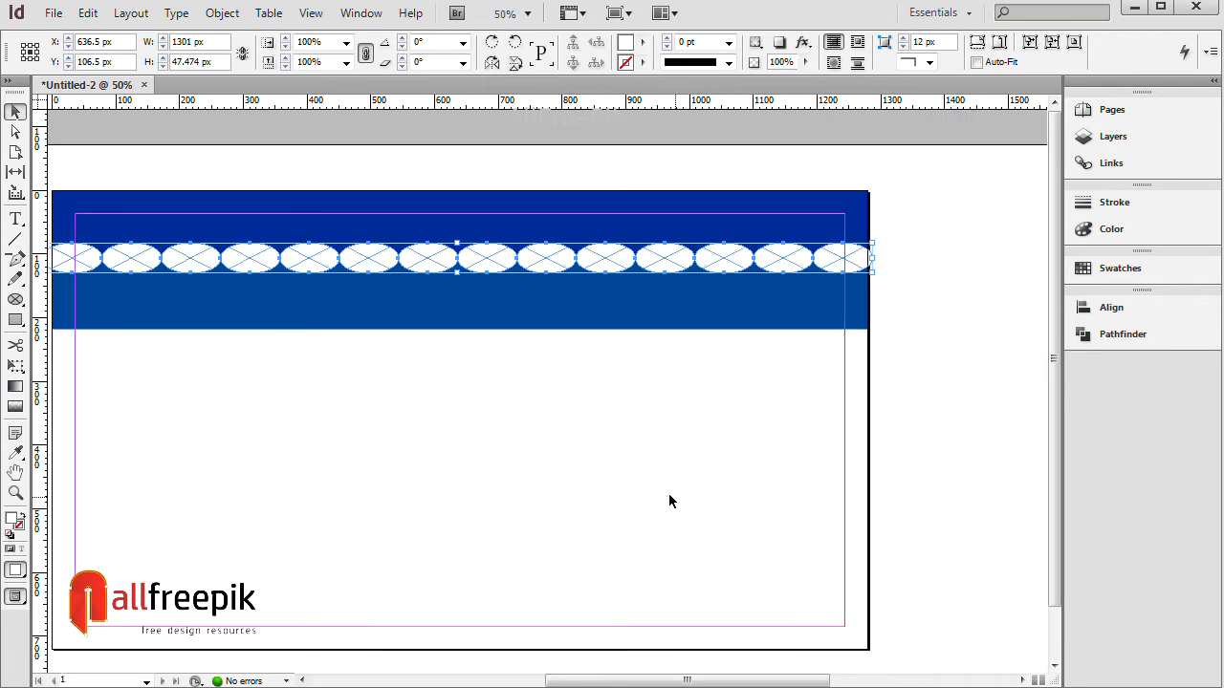
{"action": "scroll", "coordinate": [640, 501], "scroll_direction": "left", "scroll_amount": 1}
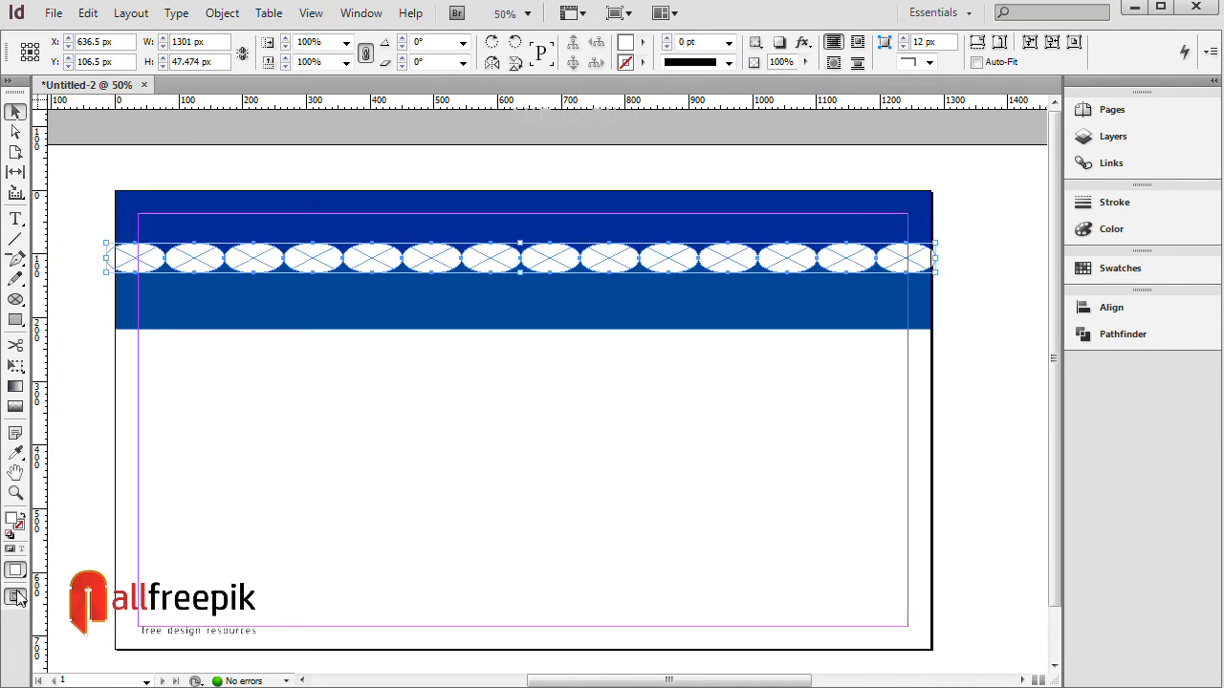
Subtract the row of white ellipses from the lower blue band with the Pathfinder to give it a scalloped upper edge.
{"action": "left_click", "coordinate": [468, 422]}
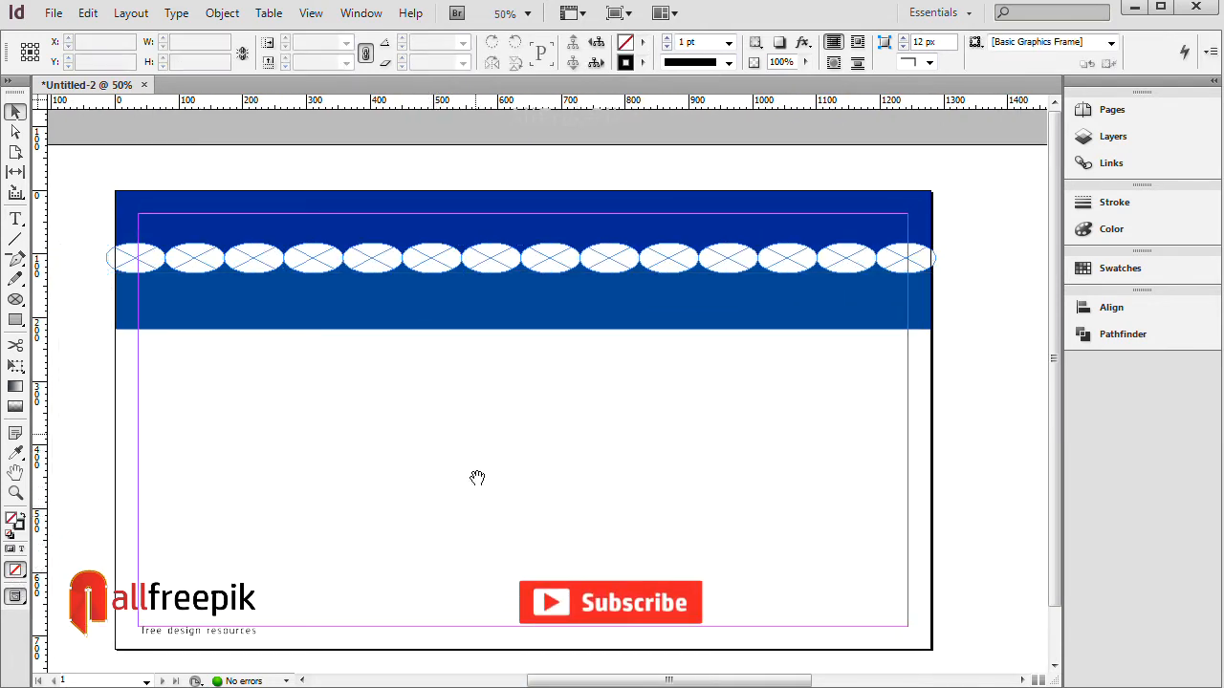
{"action": "left_click_drag", "start_coordinate": [101, 347], "coordinate": [992, 268]}
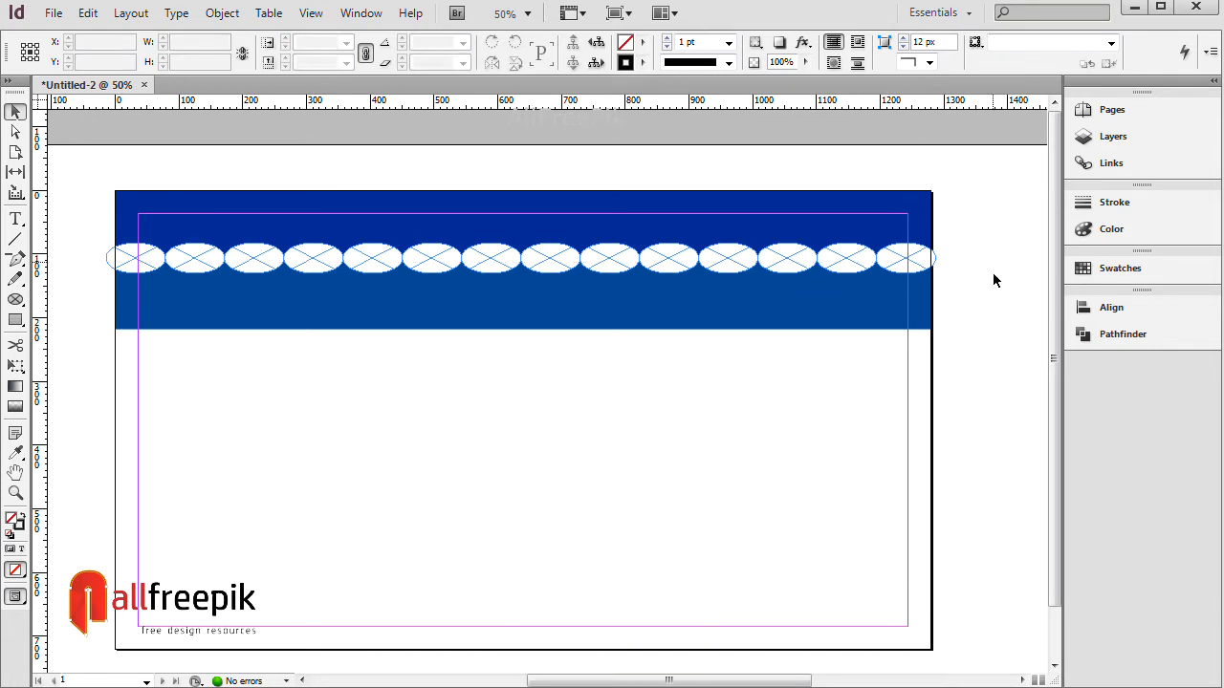
{"action": "left_click", "coordinate": [1115, 335]}
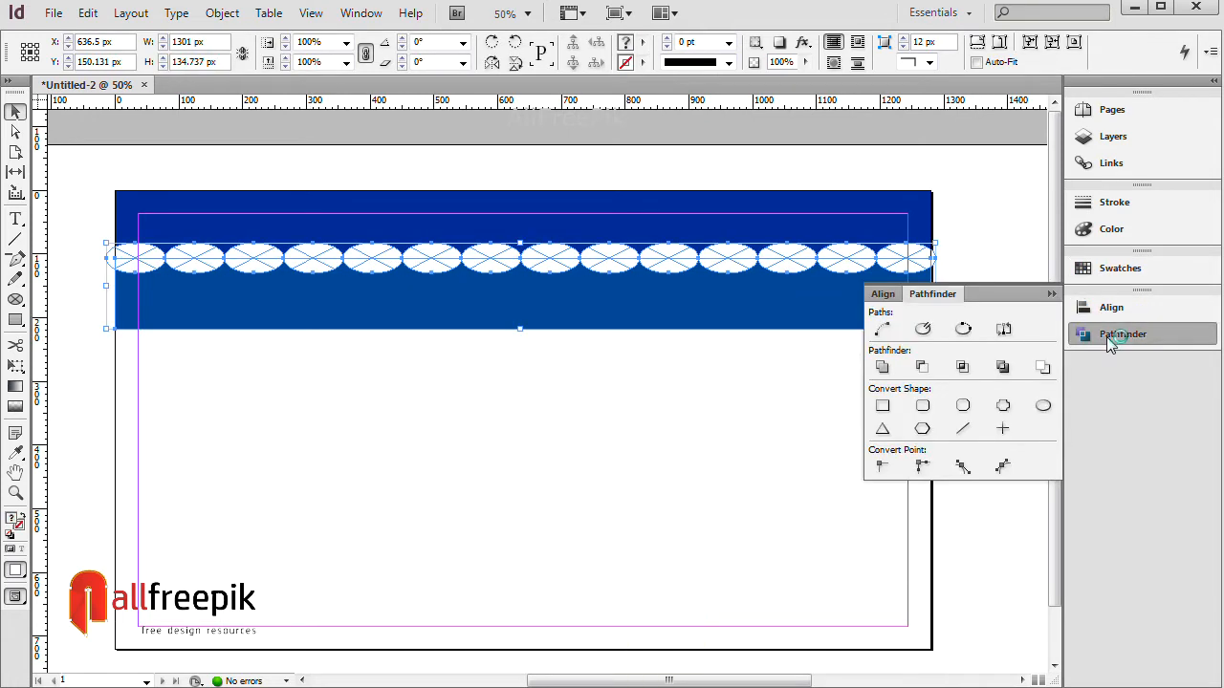
{"action": "left_click", "coordinate": [920, 369]}
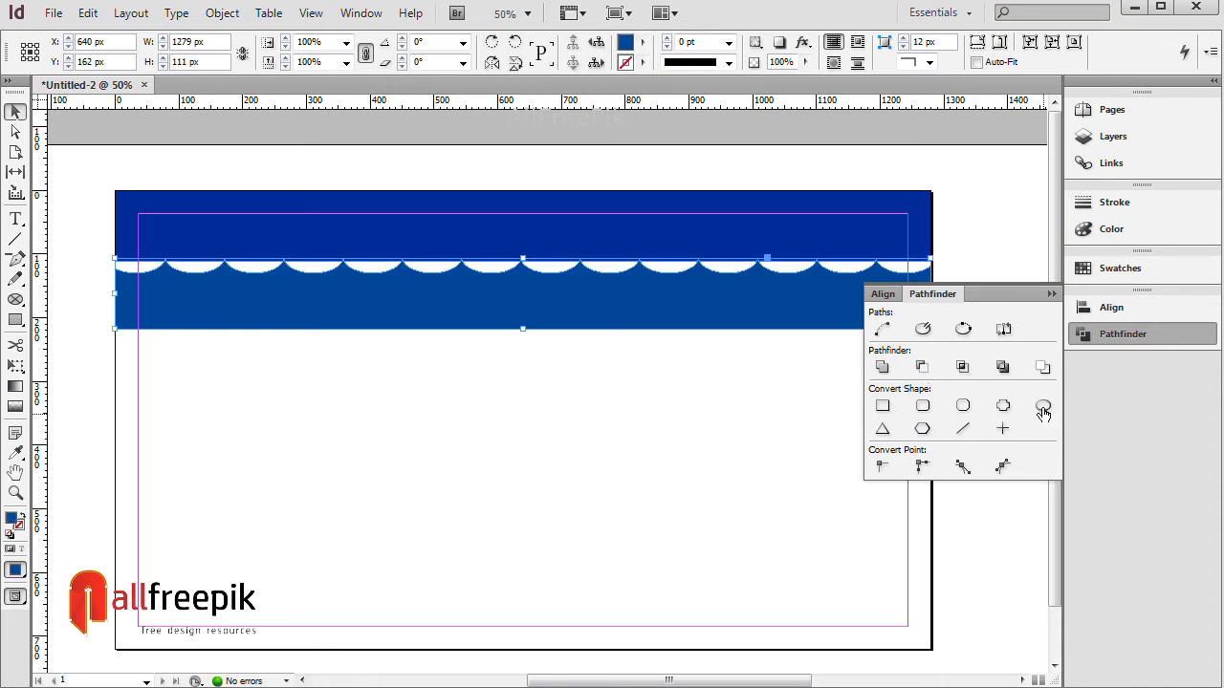
{"action": "left_click", "coordinate": [668, 418]}
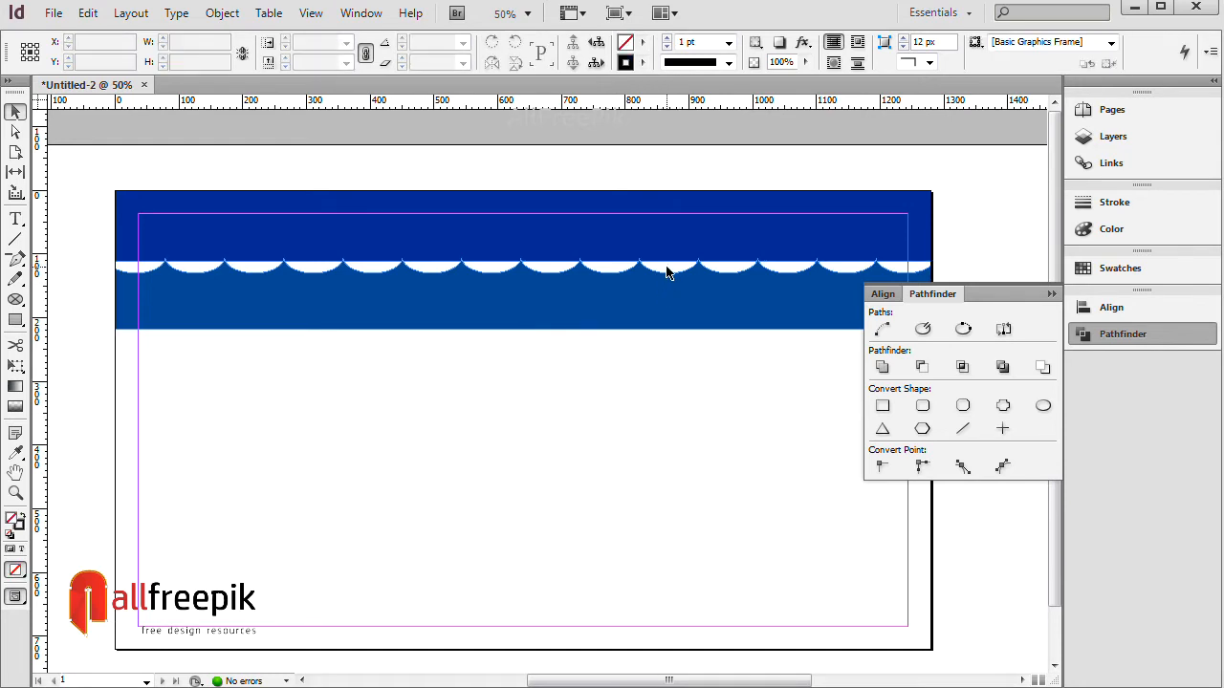
Move the scalloped band straight up to Y 127.5 px so it overlaps the dark blue band and hides the white gaps.
{"action": "left_click", "coordinate": [668, 272]}
{"action": "left_click", "coordinate": [719, 381]}
{"action": "left_click_drag", "start_coordinate": [706, 315], "coordinate": [711, 291]}
{"action": "key", "text": "ctrl+shift+a"}
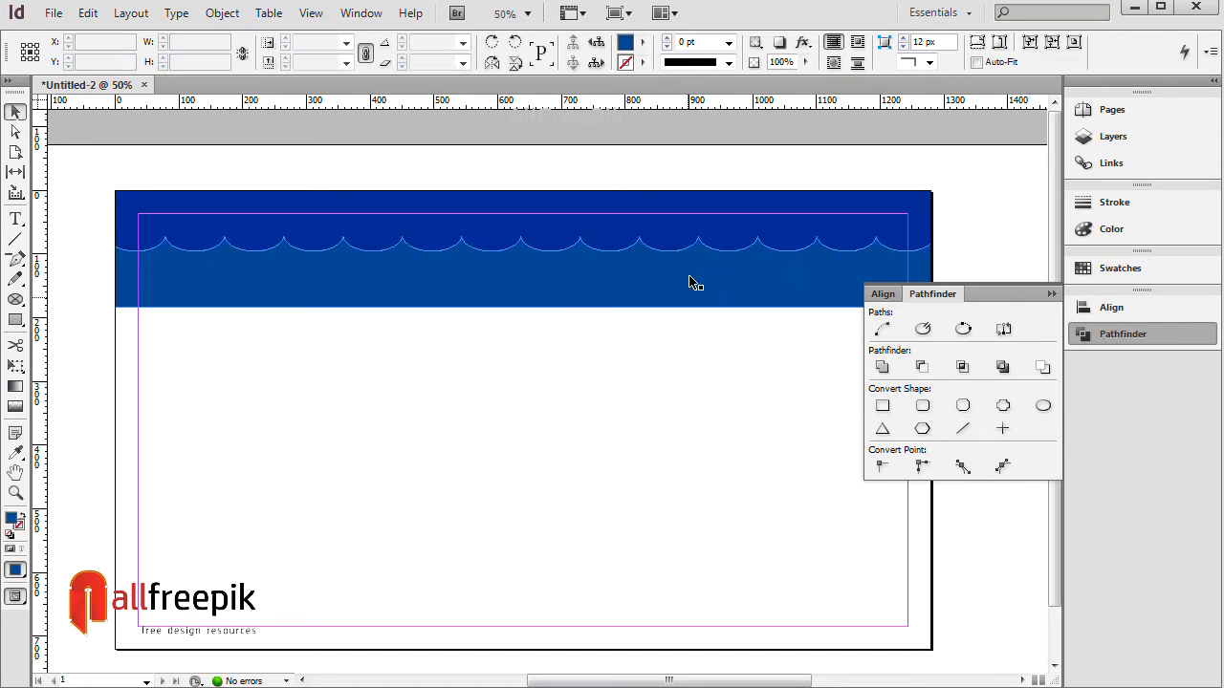
{"action": "left_click", "coordinate": [1050, 294]}
{"action": "left_click", "coordinate": [746, 281]}
{"action": "left_click", "coordinate": [672, 393]}
Copy the scalloped band straight down, placing the duplicate at Y 203.5 px.
{"action": "left_click", "coordinate": [768, 284]}
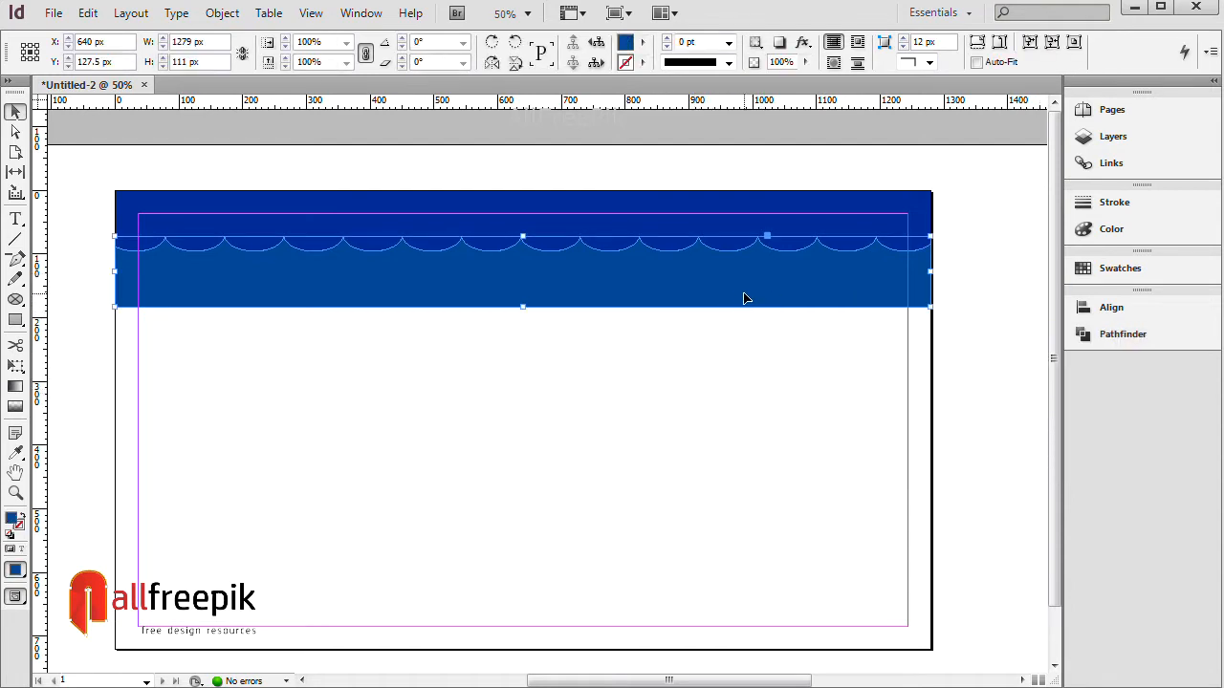
{"action": "left_click_drag", "start_coordinate": [746, 298], "coordinate": [752, 339]}
{"action": "key", "text": "Down"}
{"action": "key", "text": "Down"}
{"action": "key", "text": "Down"}
{"action": "key", "text": "Down"}
{"action": "key", "text": "Down"}
{"action": "key", "text": "Down"}
{"action": "key", "text": "Down"}
{"action": "key", "text": "Down"}
{"action": "key", "text": "Down"}
{"action": "key", "text": "Down"}
{"action": "key", "text": "Down"}
{"action": "key", "text": "Down"}
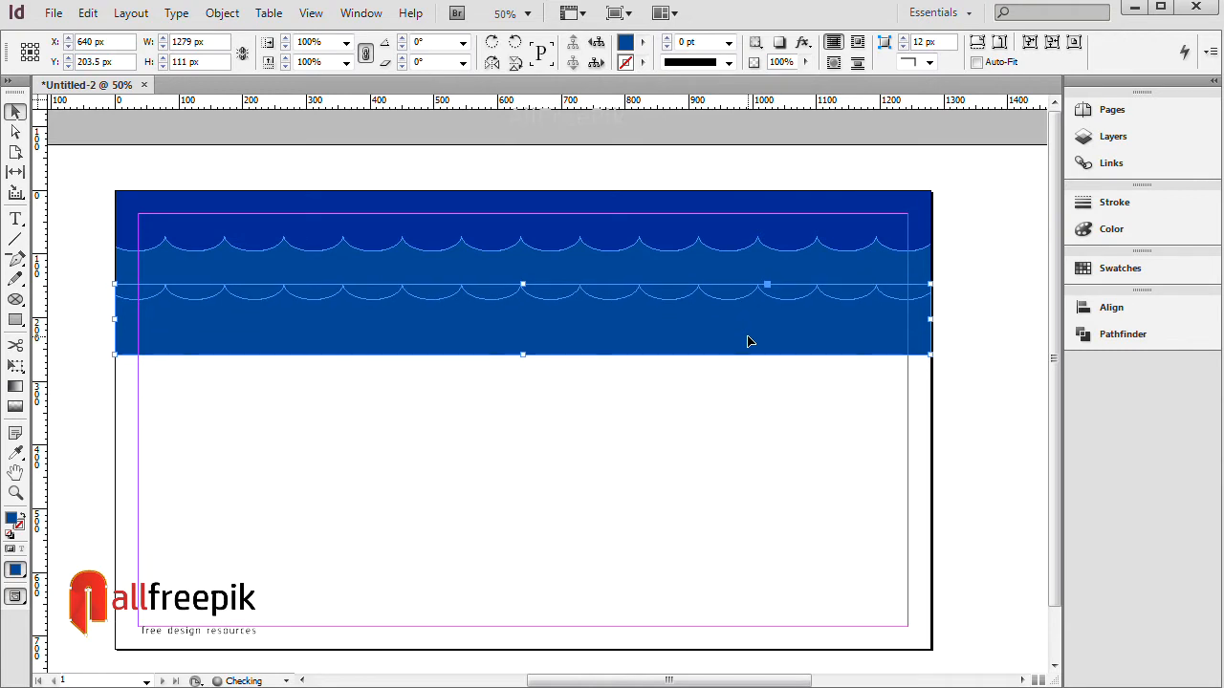
{"action": "left_click", "coordinate": [746, 401]}
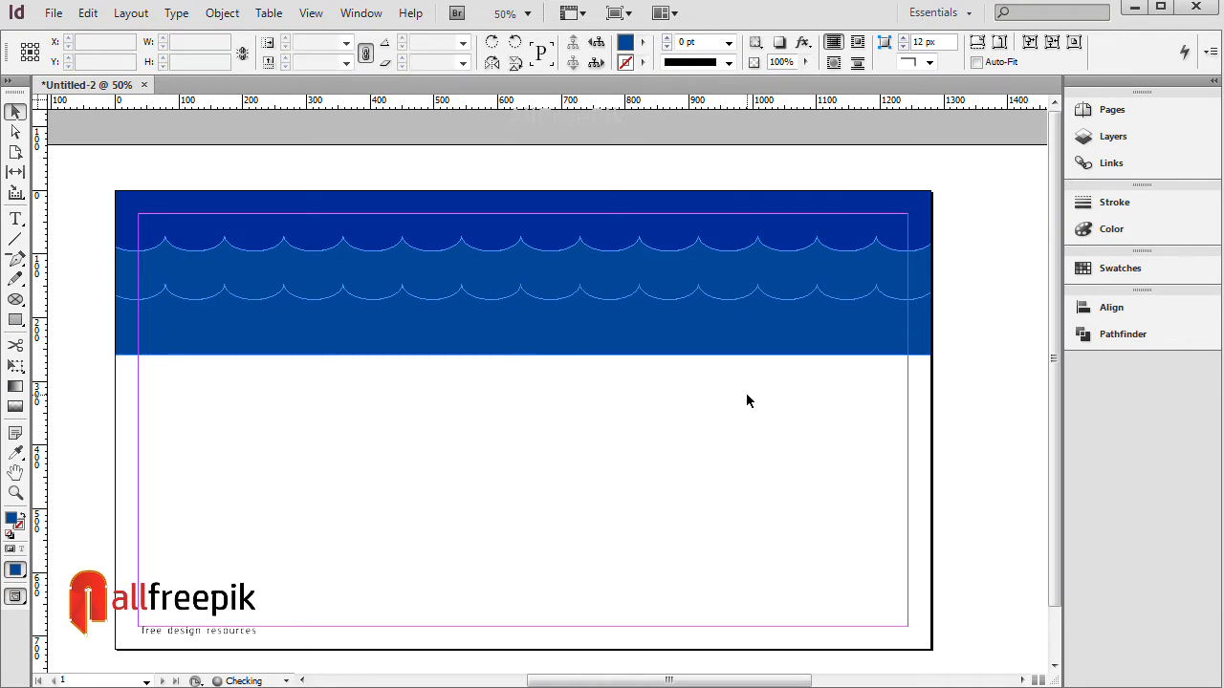
Copy the lower scalloped band down to Y 279.5 px and repeat that copy 5 more times down the page.
{"action": "left_click", "coordinate": [763, 336]}
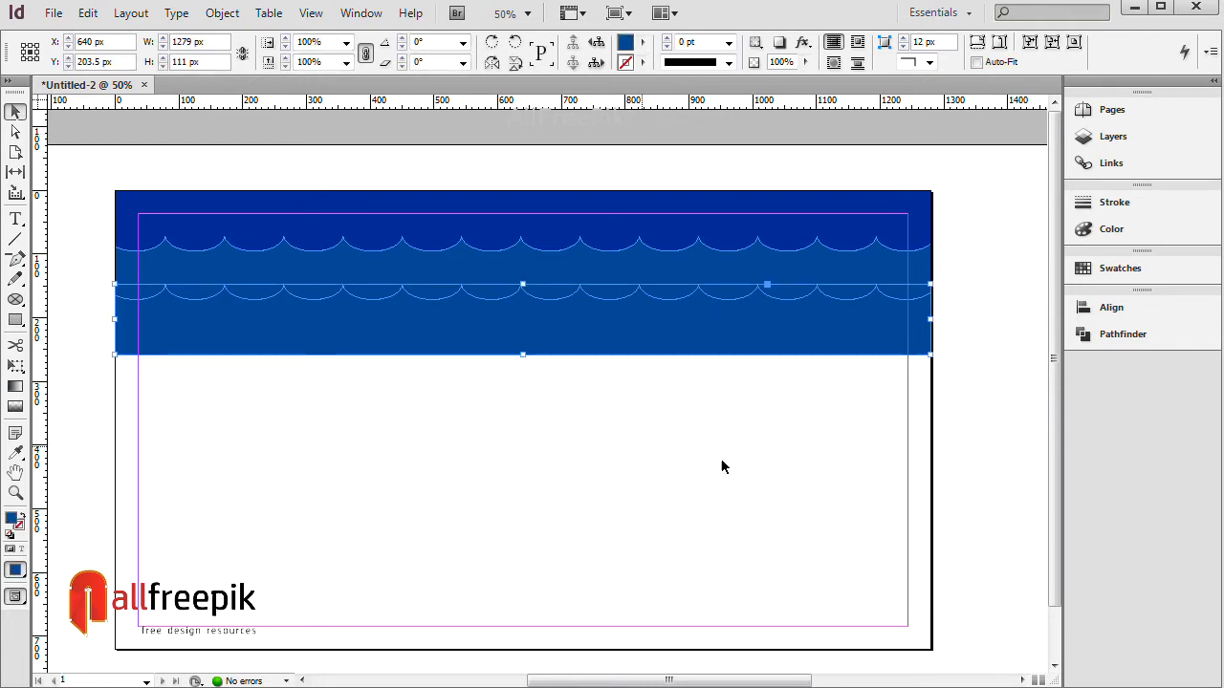
{"action": "left_click_drag", "start_coordinate": [701, 340], "coordinate": [708, 390]}
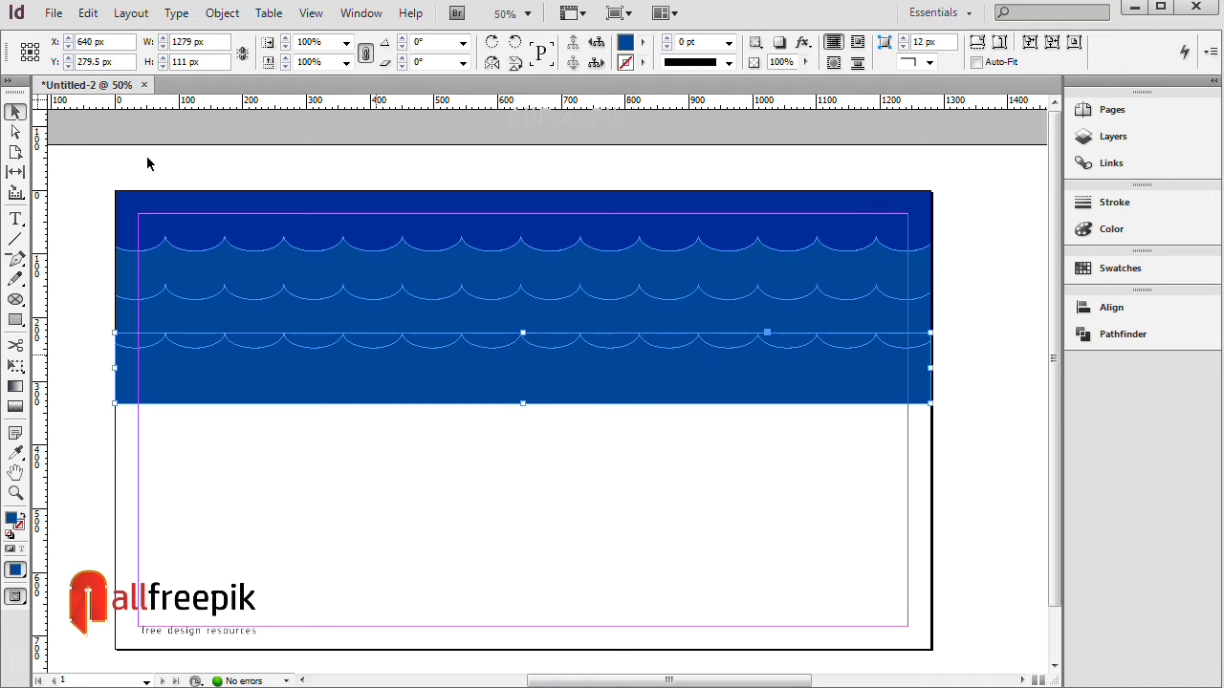
{"action": "left_click", "coordinate": [87, 12]}
{"action": "left_click", "coordinate": [189, 251]}
{"action": "type", "text": "5"}
{"action": "key", "text": "Return"}
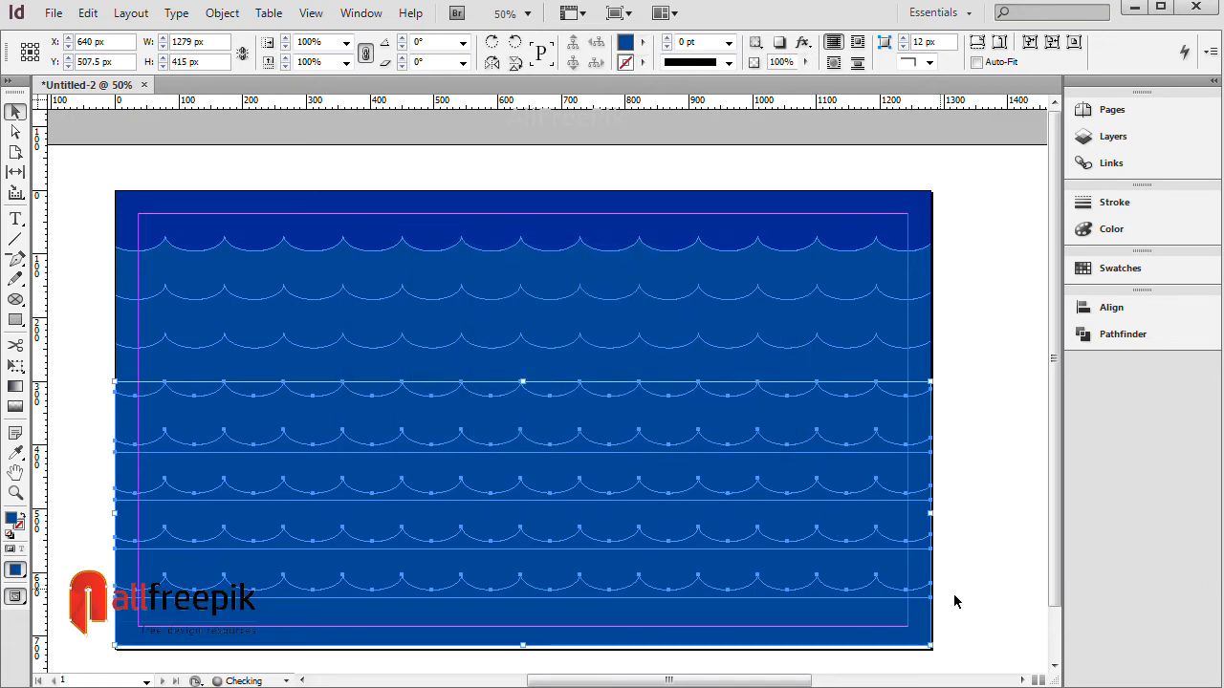
{"action": "left_click", "coordinate": [986, 601]}
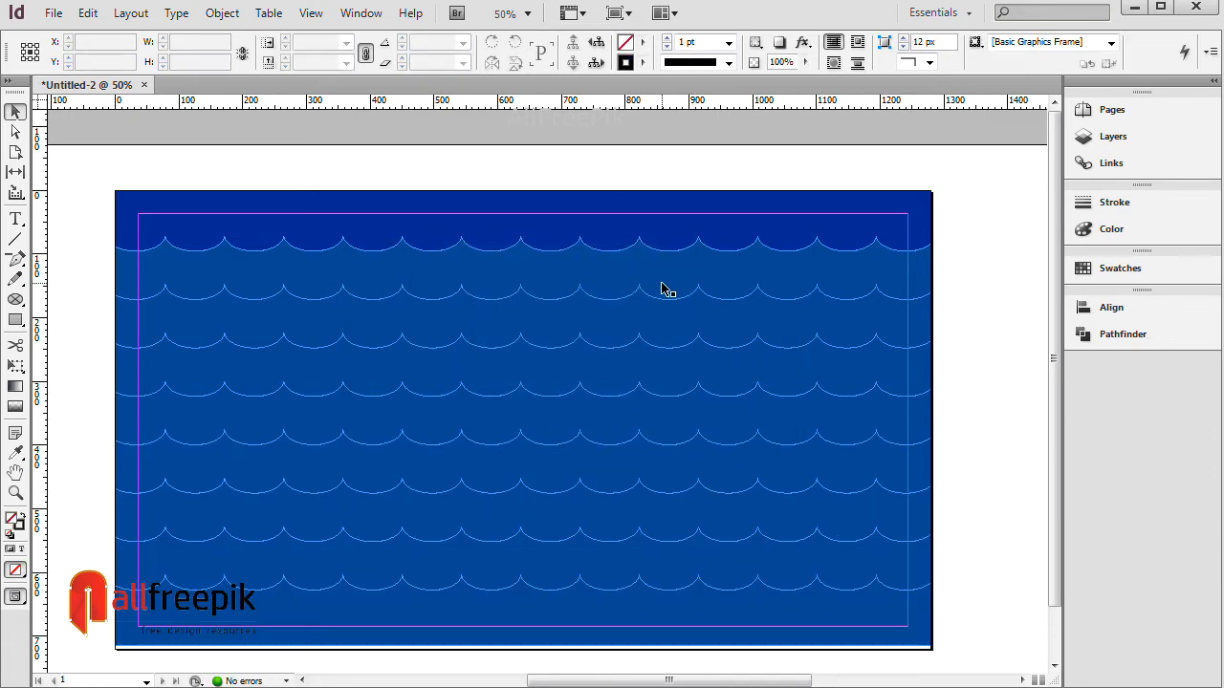
Lighten the fill of the second scalloped band, setting green to 93 and raising the blue value.
{"action": "left_click", "coordinate": [674, 316]}
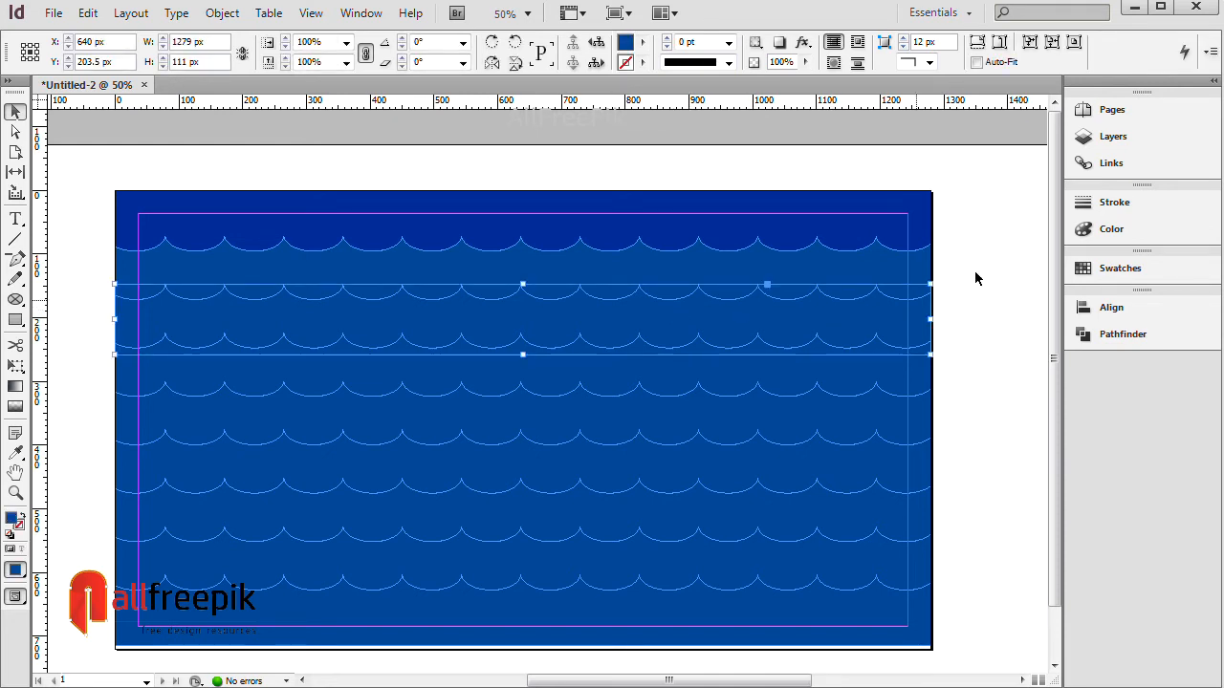
{"action": "left_click", "coordinate": [1099, 229]}
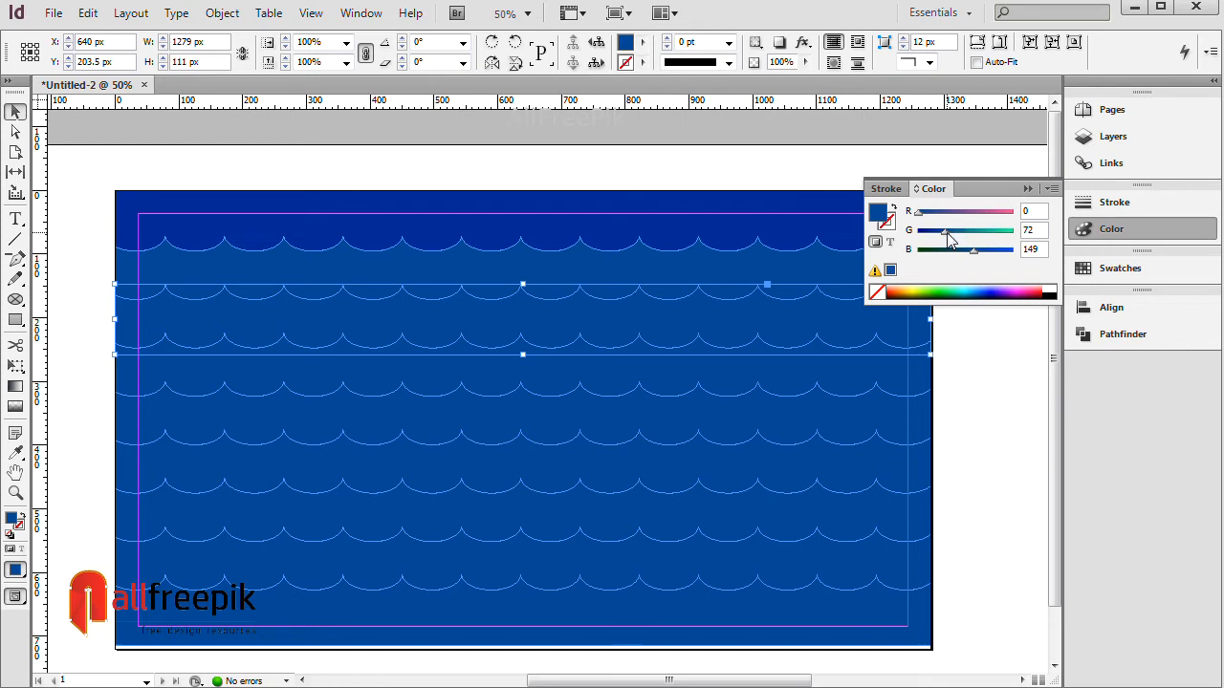
{"action": "left_click_drag", "start_coordinate": [948, 239], "coordinate": [956, 237]}
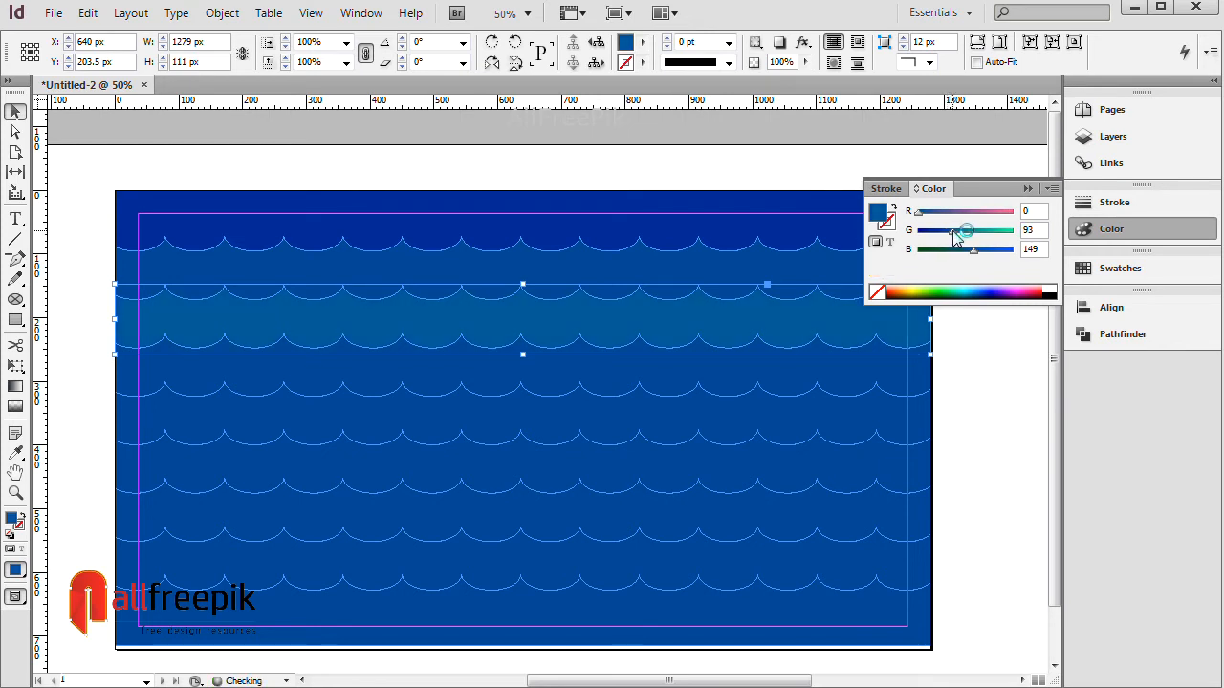
{"action": "left_click", "coordinate": [981, 251]}
Fill the third scalloped band with RGB 0, 111, 183.
{"action": "left_click", "coordinate": [888, 397]}
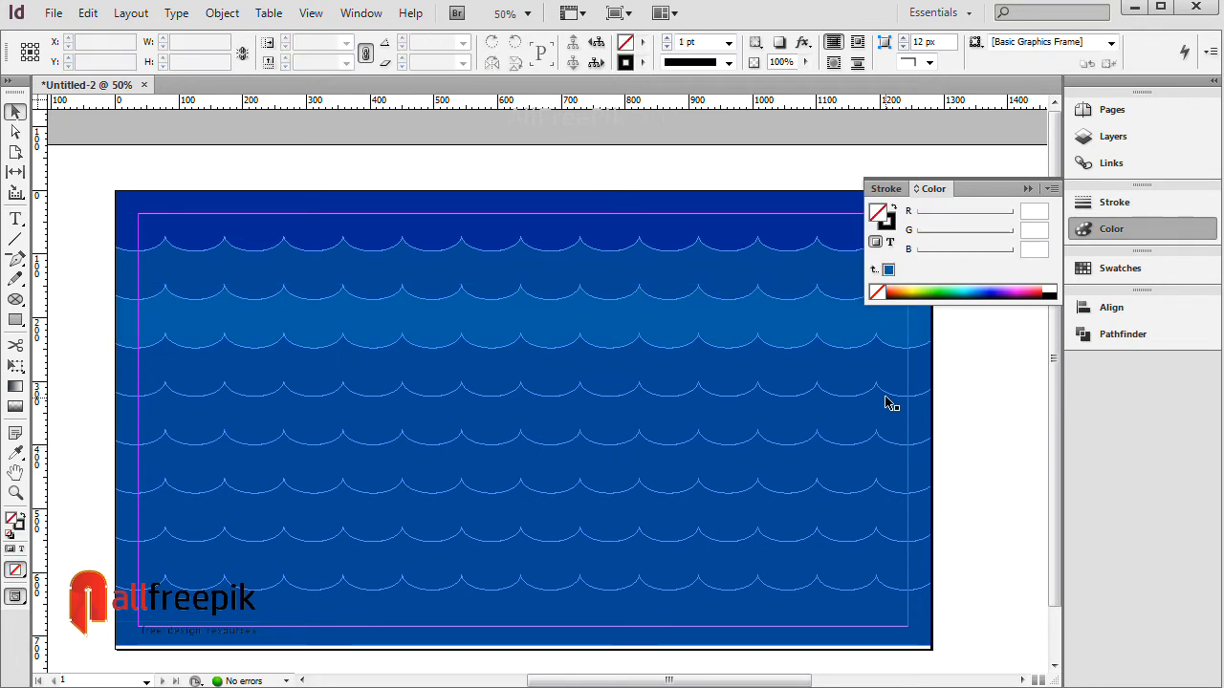
{"action": "left_click", "coordinate": [959, 230]}
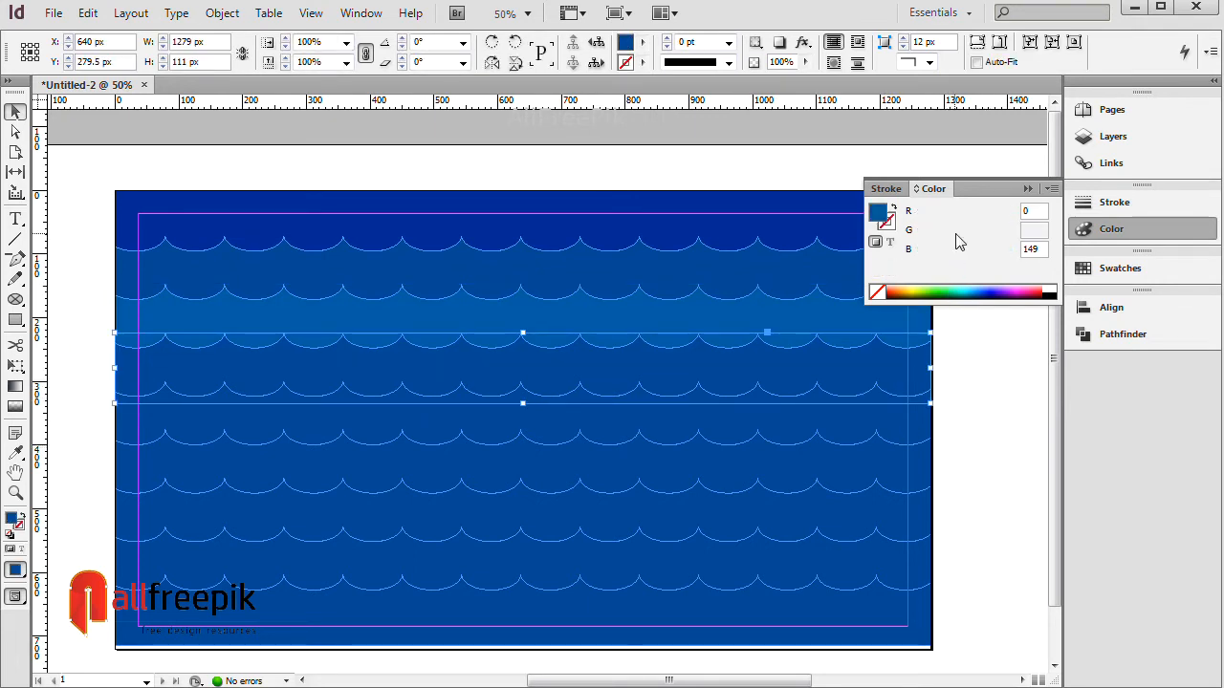
{"action": "left_click", "coordinate": [982, 250]}
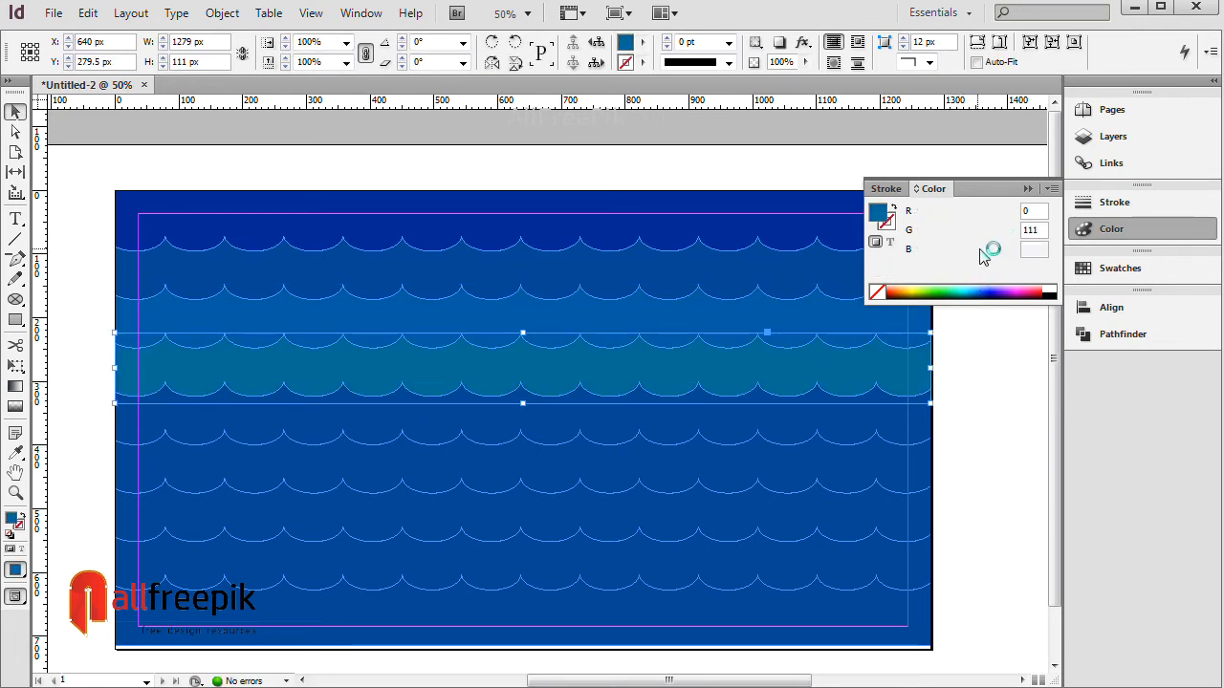
{"action": "left_click_drag", "start_coordinate": [982, 250], "coordinate": [988, 252]}
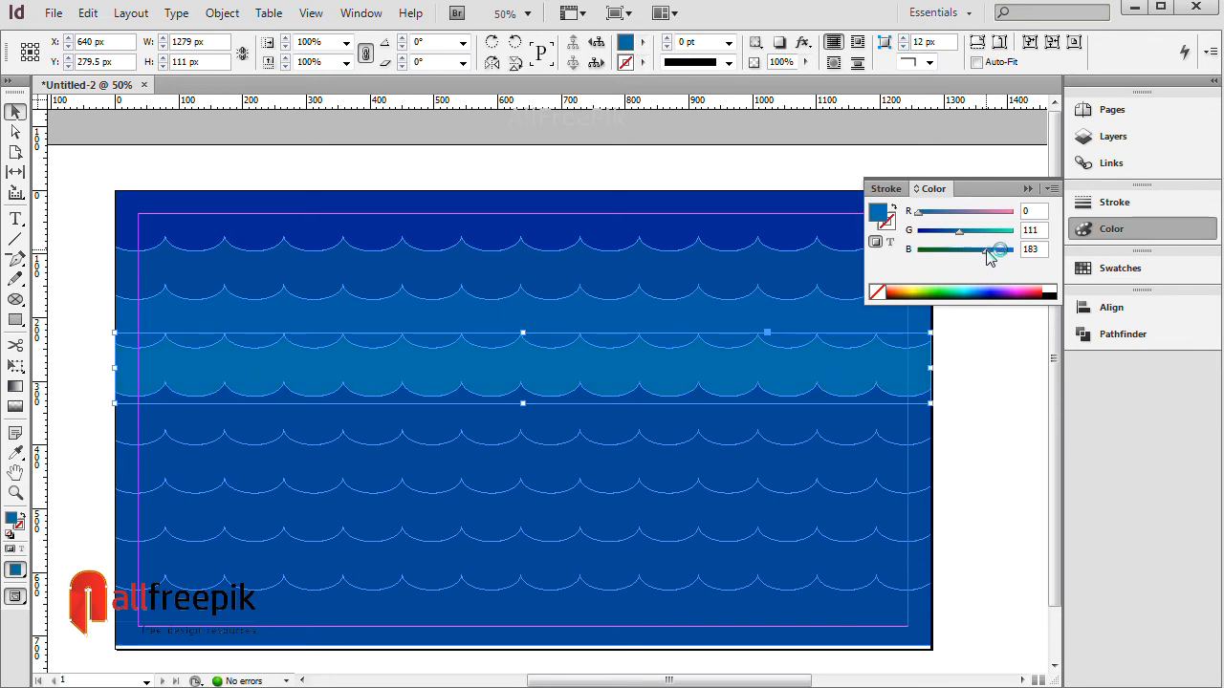
Fill the fourth scalloped band with RGB 0, 155, 188 and the fifth with RGB 0, 196, 188.
{"action": "left_click", "coordinate": [889, 432]}
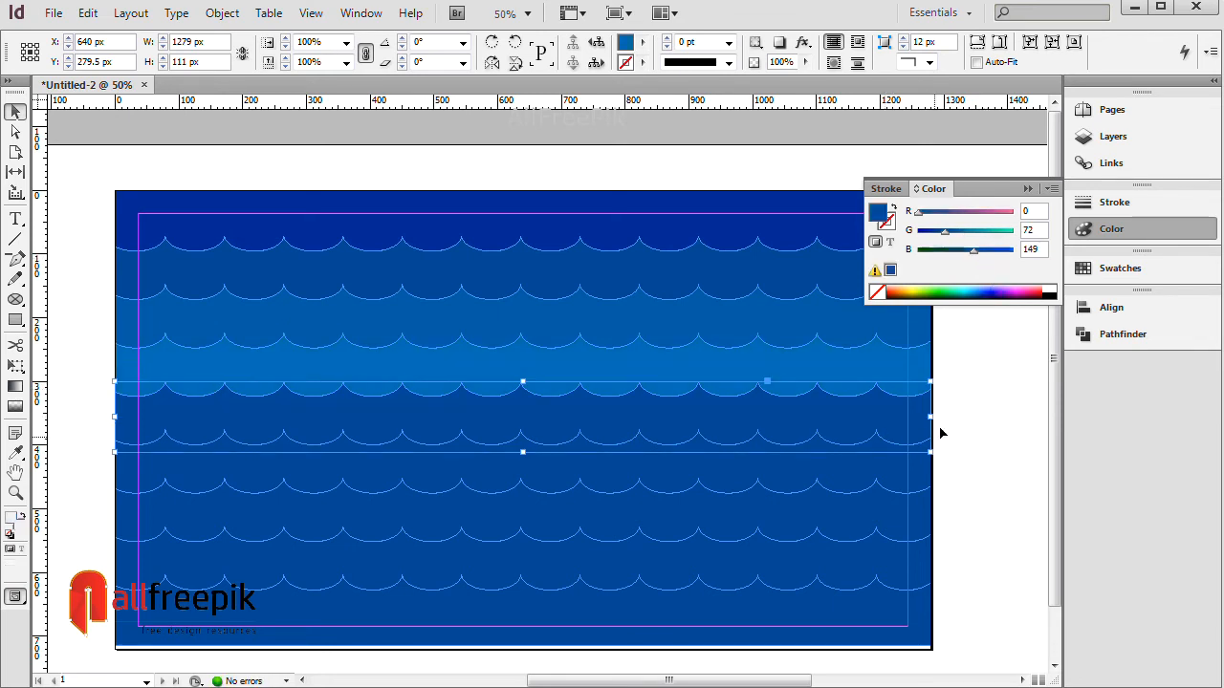
{"action": "left_click_drag", "start_coordinate": [947, 232], "coordinate": [989, 252]}
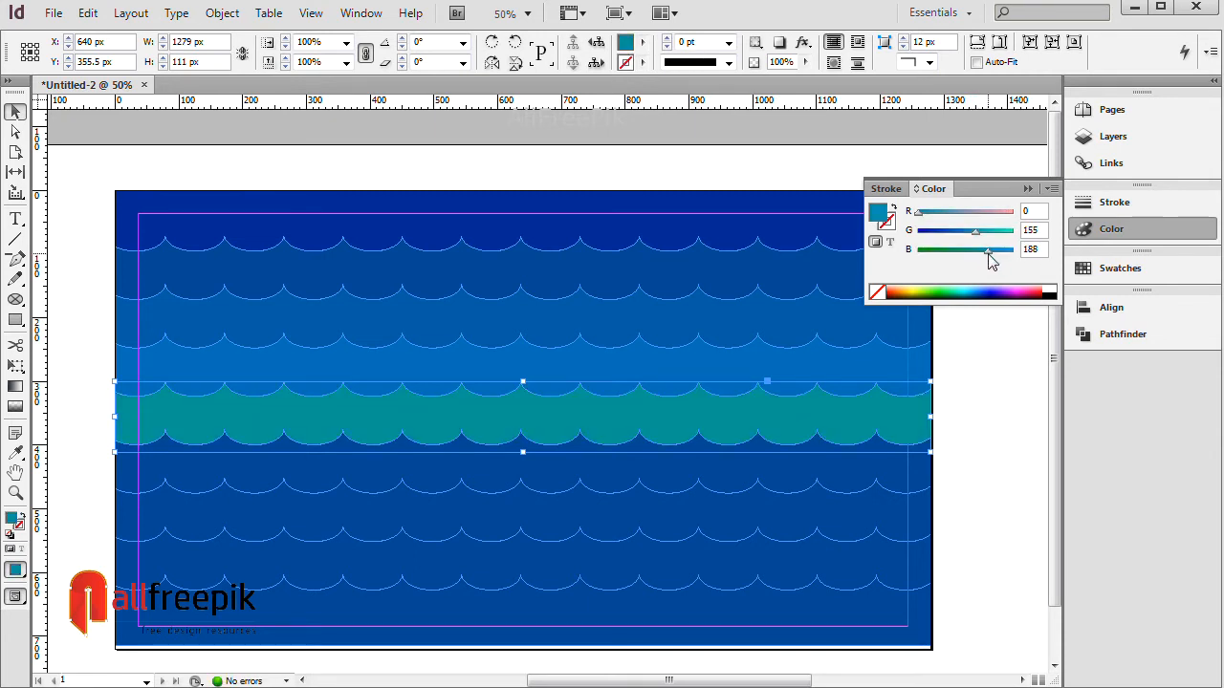
{"action": "left_click", "coordinate": [980, 495]}
{"action": "left_click", "coordinate": [924, 475]}
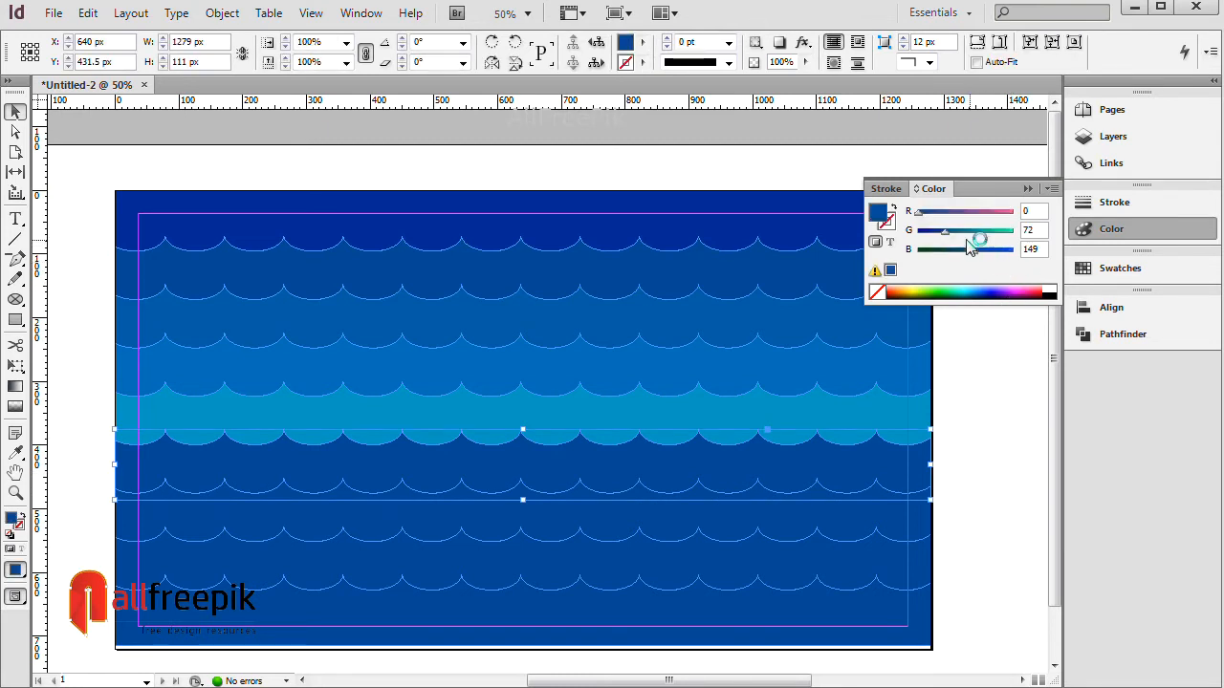
{"action": "left_click_drag", "start_coordinate": [963, 239], "coordinate": [989, 261]}
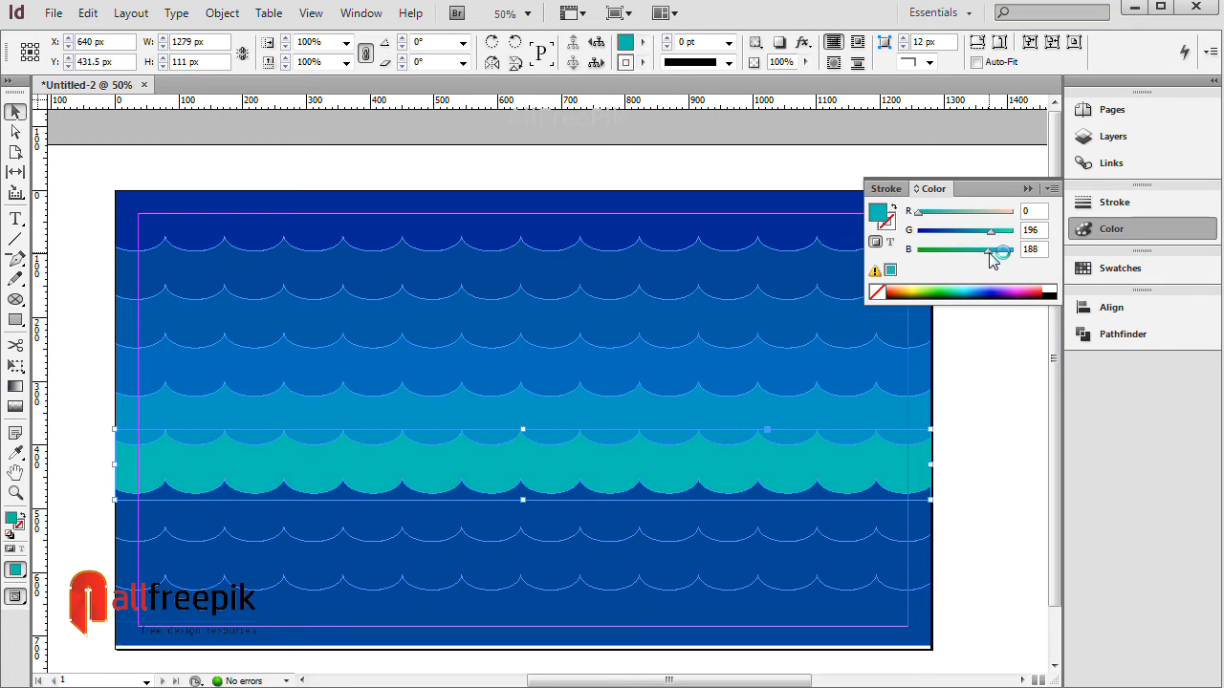
{"action": "left_click_drag", "start_coordinate": [991, 232], "coordinate": [992, 233]}
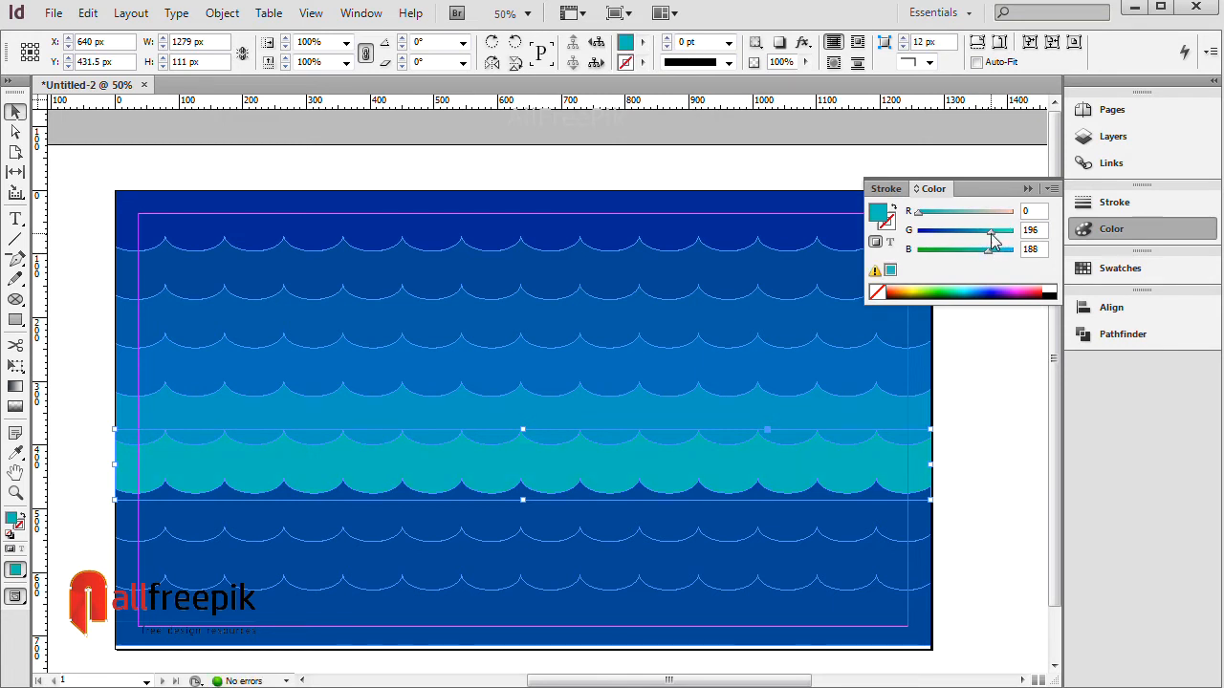
Fill the sixth scalloped band with RGB 0, 214, 229.
{"action": "left_click", "coordinate": [960, 532]}
{"action": "left_click", "coordinate": [915, 527]}
{"action": "left_click_drag", "start_coordinate": [947, 232], "coordinate": [1007, 258]}
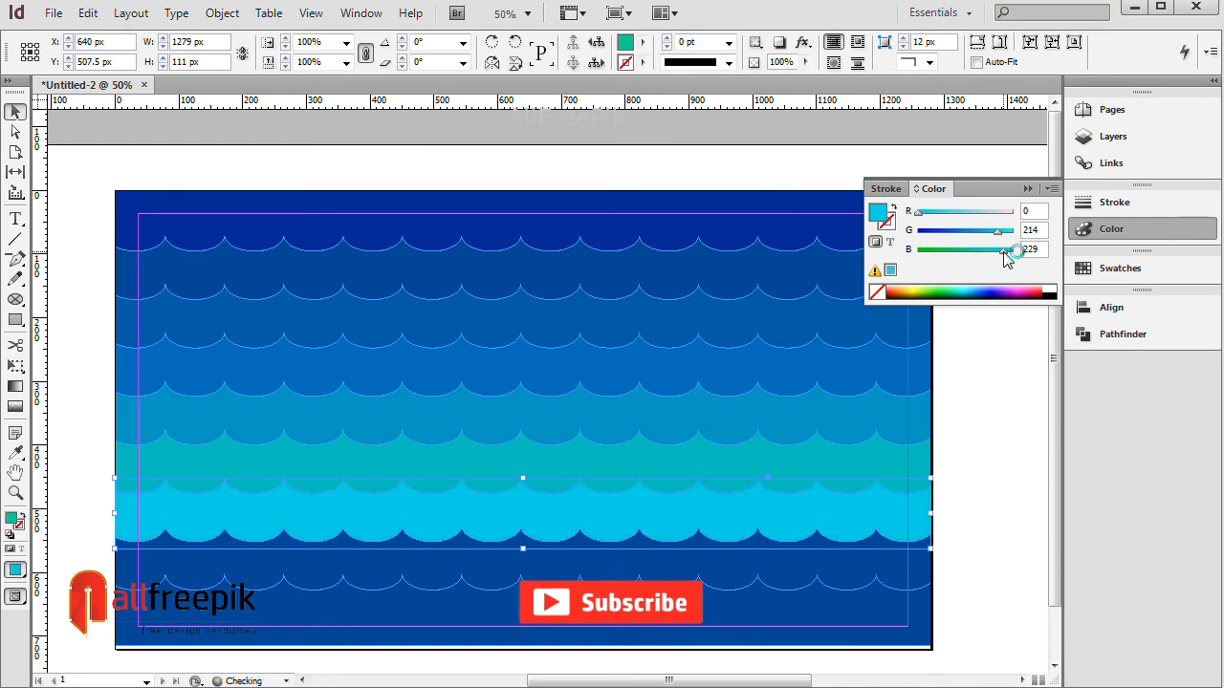
{"action": "left_click", "coordinate": [1003, 553]}
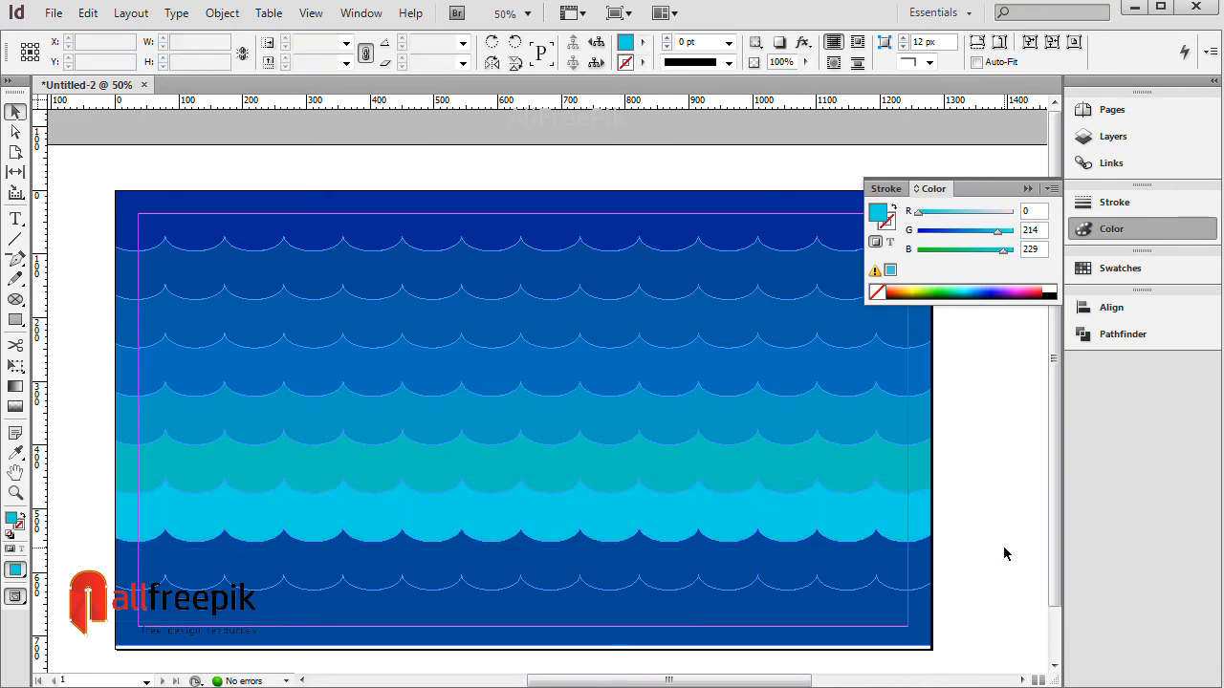
Fill the seventh scalloped band with bright cyan, RGB 0, 255, 255.
{"action": "left_click", "coordinate": [921, 565]}
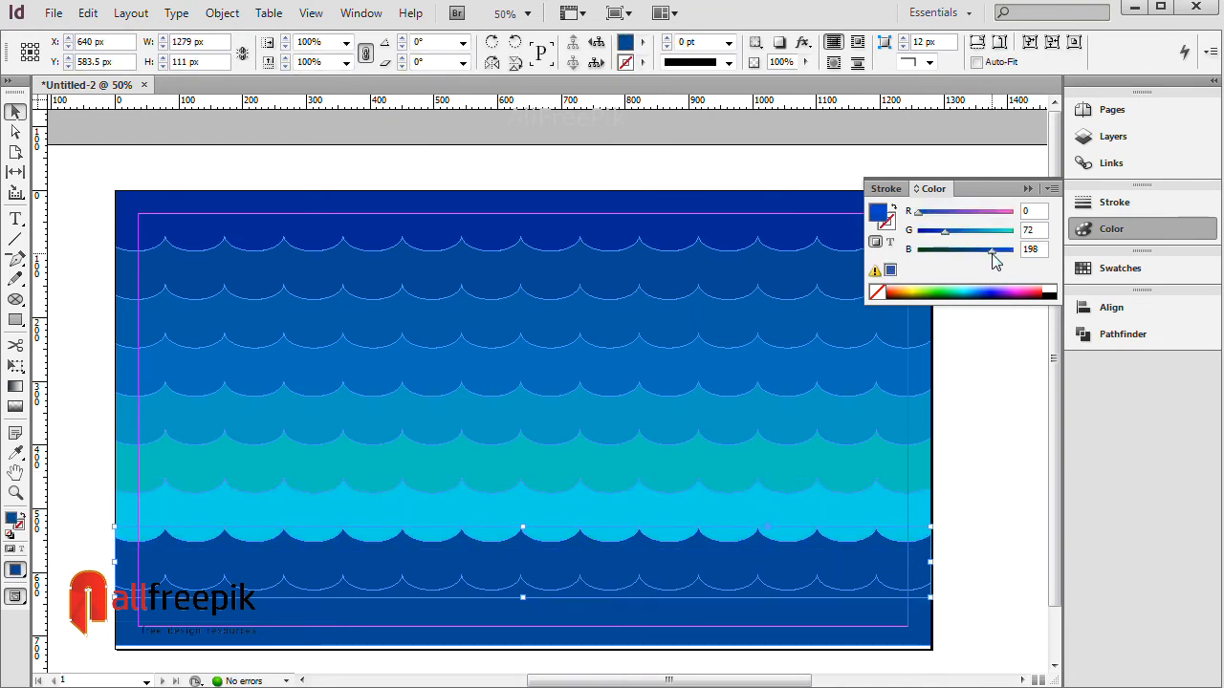
{"action": "left_click_drag", "start_coordinate": [945, 231], "coordinate": [1009, 234]}
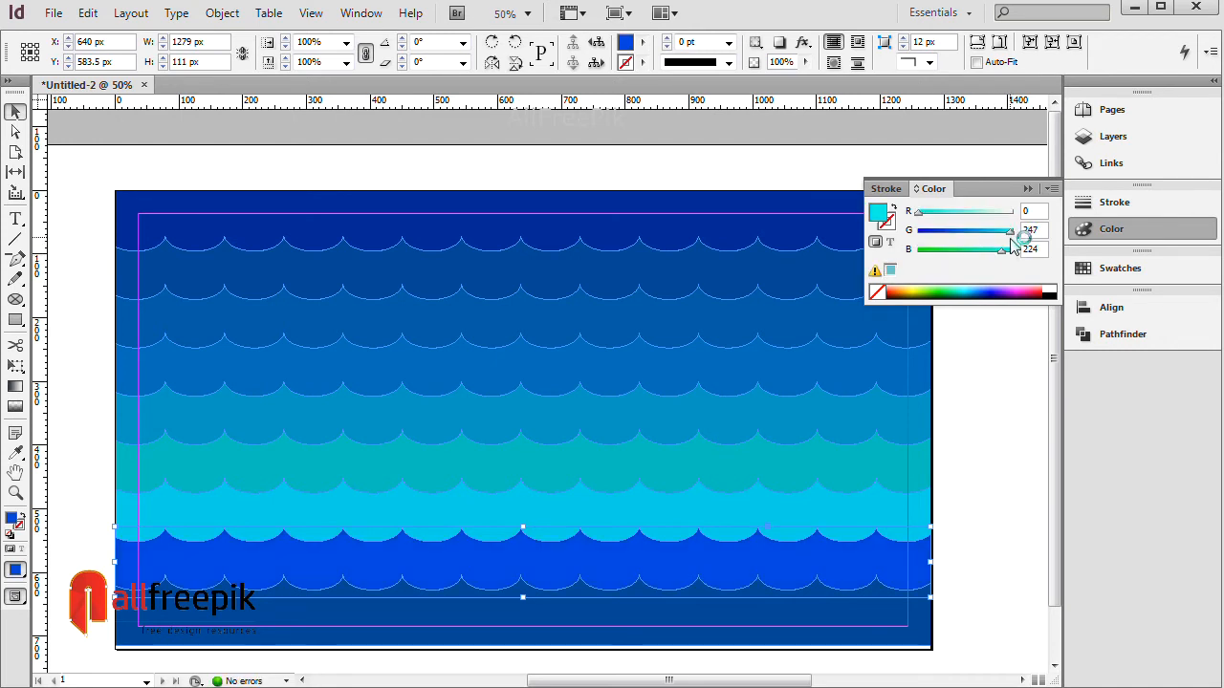
{"action": "left_click_drag", "start_coordinate": [1011, 238], "coordinate": [1015, 235]}
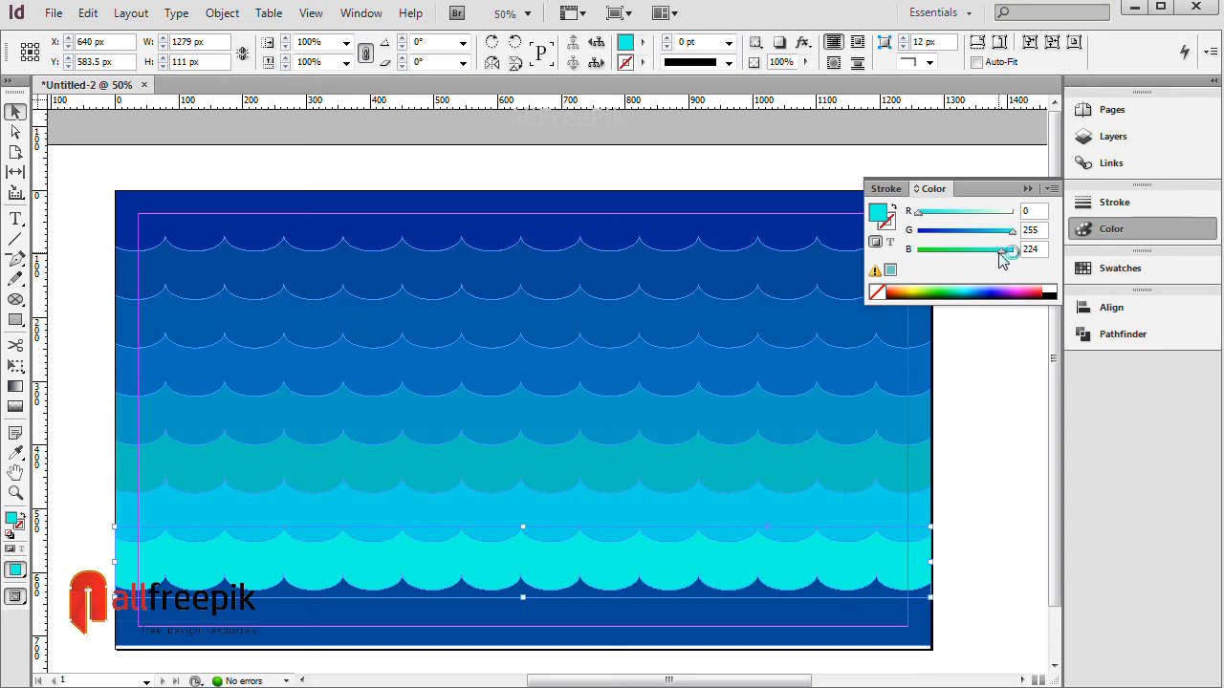
{"action": "left_click_drag", "start_coordinate": [1002, 250], "coordinate": [1015, 250]}
{"action": "left_click", "coordinate": [990, 492]}
Fill the lowest scalloped band with pale cyan, RGB 149, 255, 255.
{"action": "left_click", "coordinate": [915, 634]}
{"action": "left_click_drag", "start_coordinate": [944, 230], "coordinate": [1030, 260]}
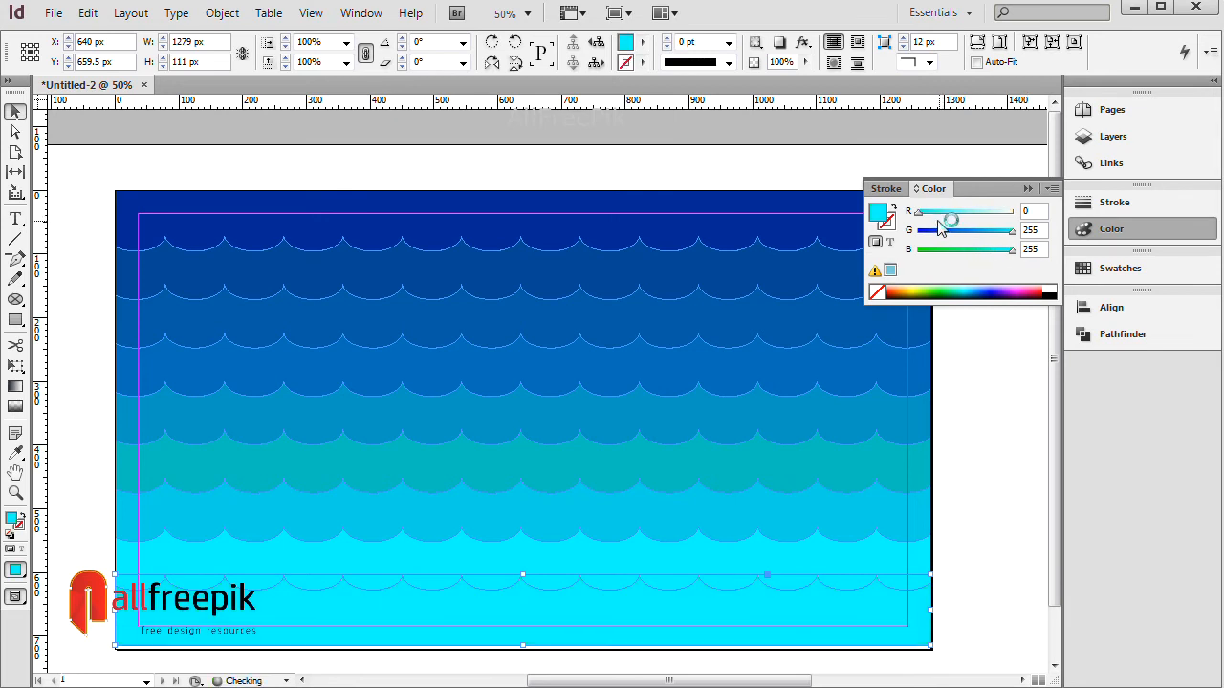
{"action": "left_click_drag", "start_coordinate": [919, 211], "coordinate": [978, 219]}
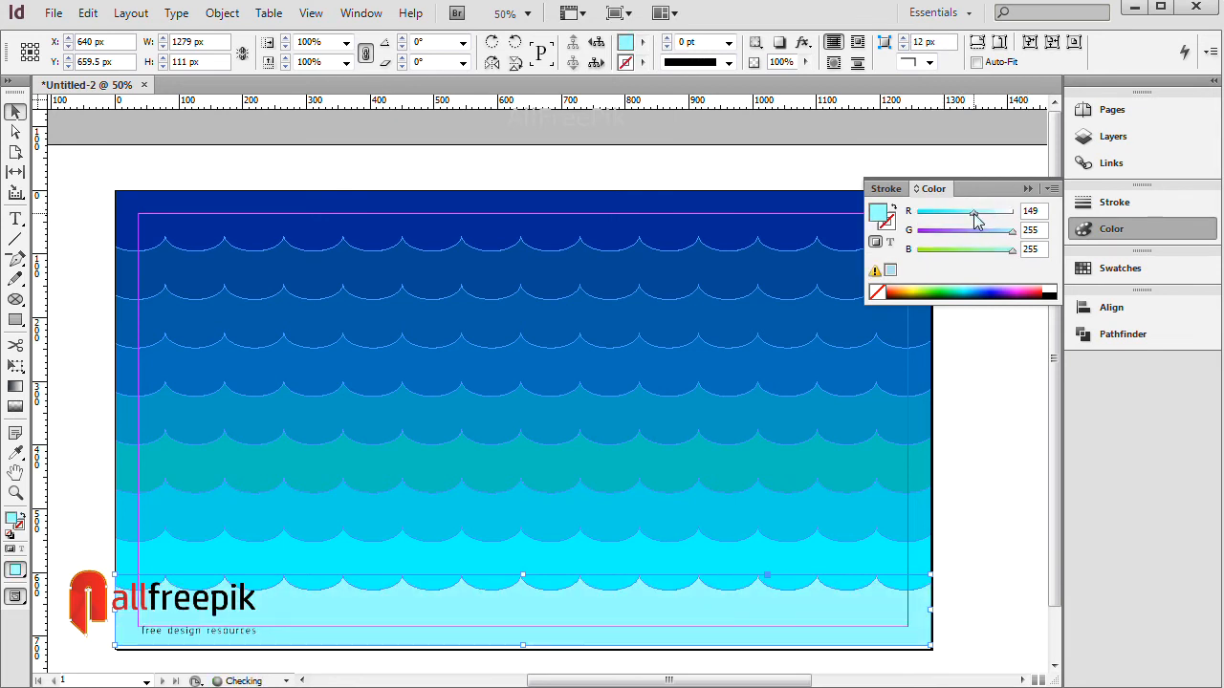
{"action": "left_click", "coordinate": [972, 475]}
Nudge the pale cyan band down to cover the white gap along the page's lower edge.
{"action": "scroll", "coordinate": [941, 550], "scroll_direction": "down", "scroll_amount": 1}
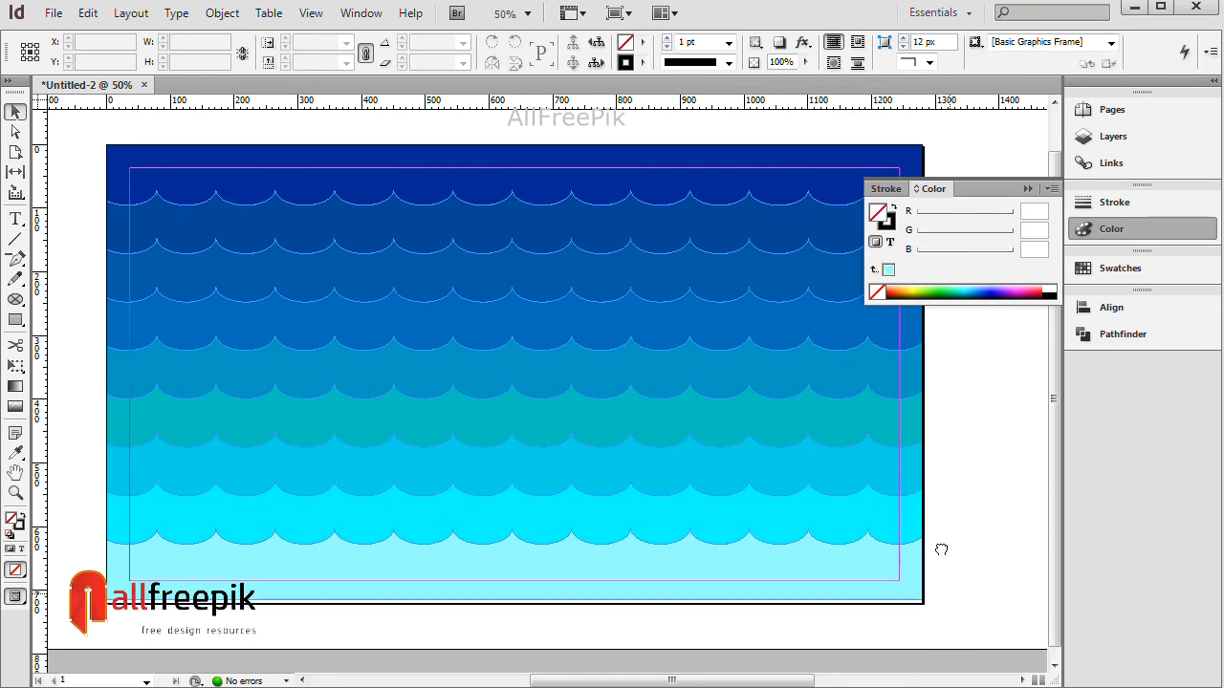
{"action": "left_click", "coordinate": [818, 586]}
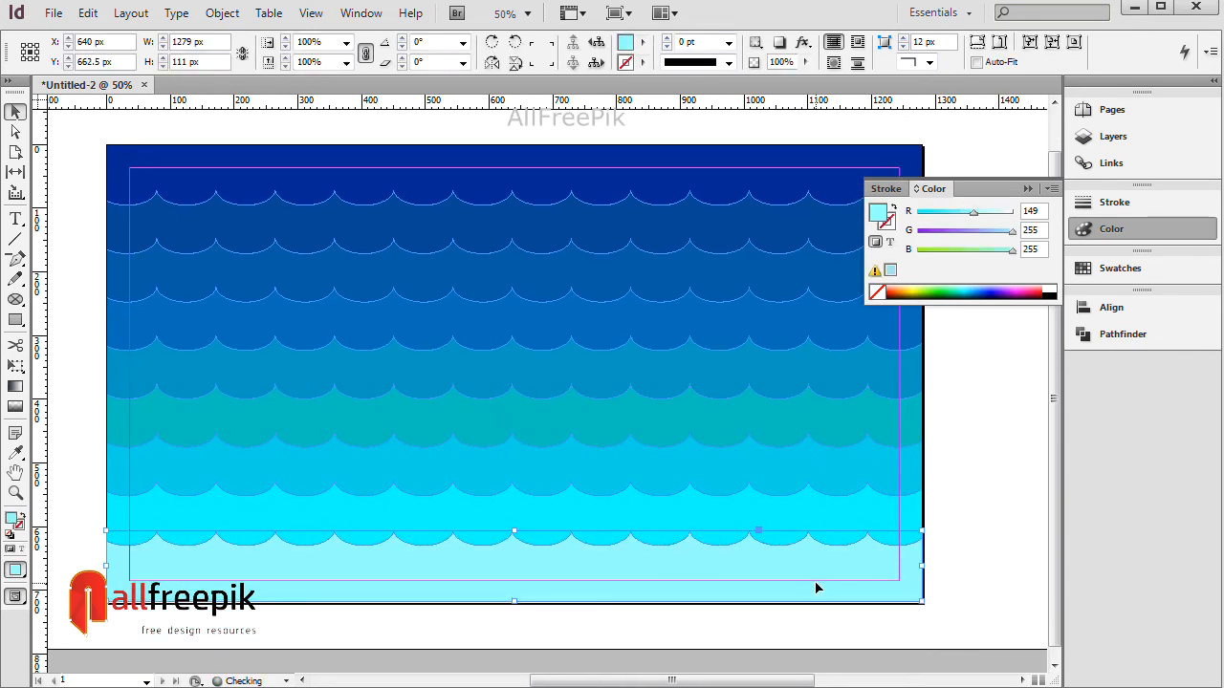
{"action": "key", "text": "Down"}
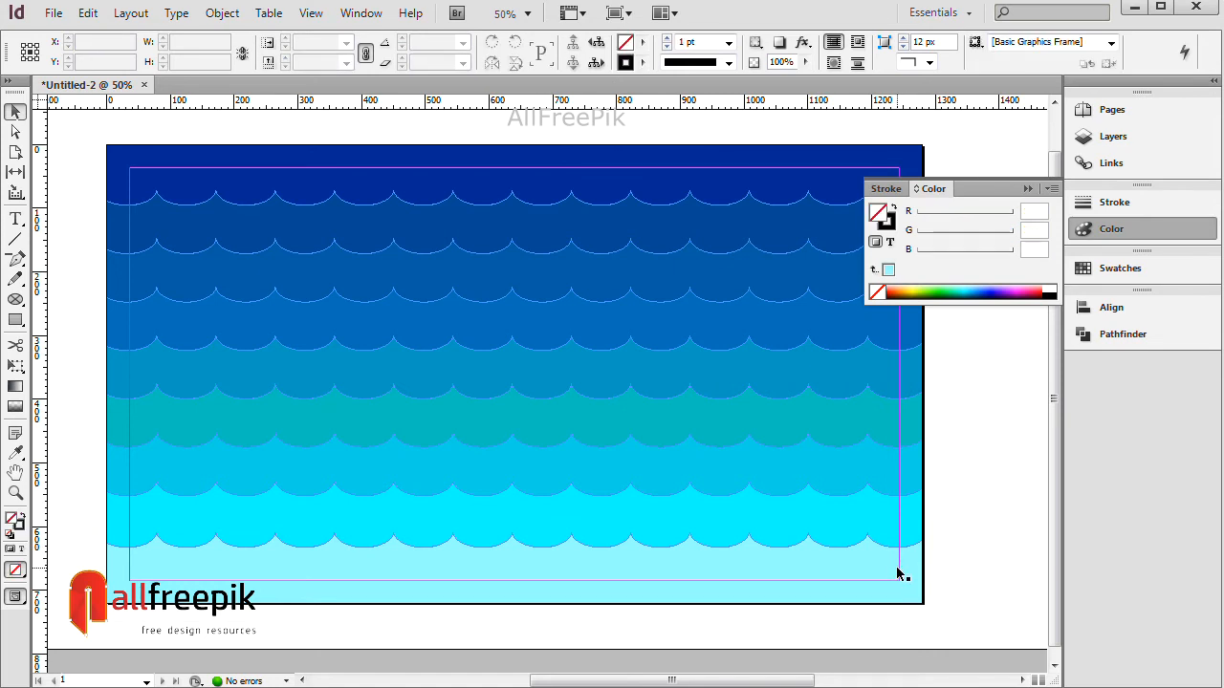
Select all eight scalloped bands below the dark blue top strip and distribute the vertical spacing between them evenly.
{"action": "left_click", "coordinate": [866, 532], "text": "shift"}
{"action": "left_click", "coordinate": [838, 426], "text": "shift"}
{"action": "left_click", "coordinate": [825, 380], "text": "shift"}
{"action": "left_click", "coordinate": [819, 335], "text": "shift"}
{"action": "left_click", "coordinate": [803, 276], "text": "shift"}
{"action": "left_click", "coordinate": [799, 268], "text": "shift"}
{"action": "left_click", "coordinate": [786, 234], "text": "shift"}
{"action": "left_click", "coordinate": [1114, 307]}
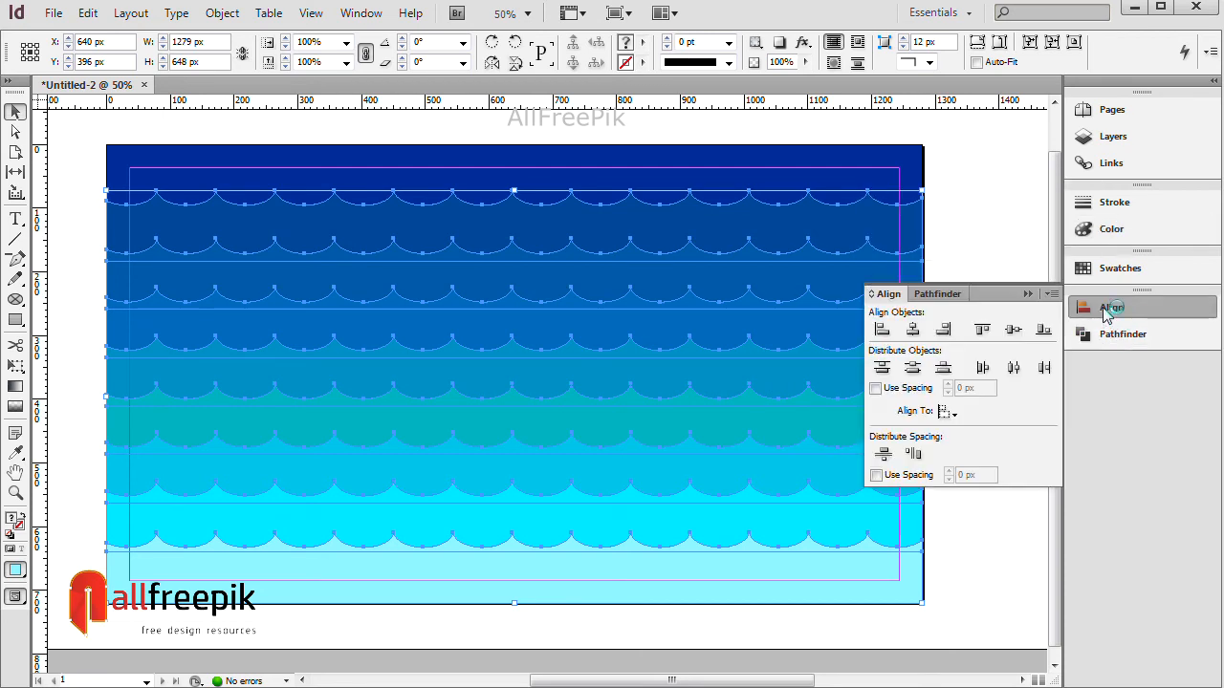
{"action": "left_click", "coordinate": [884, 455]}
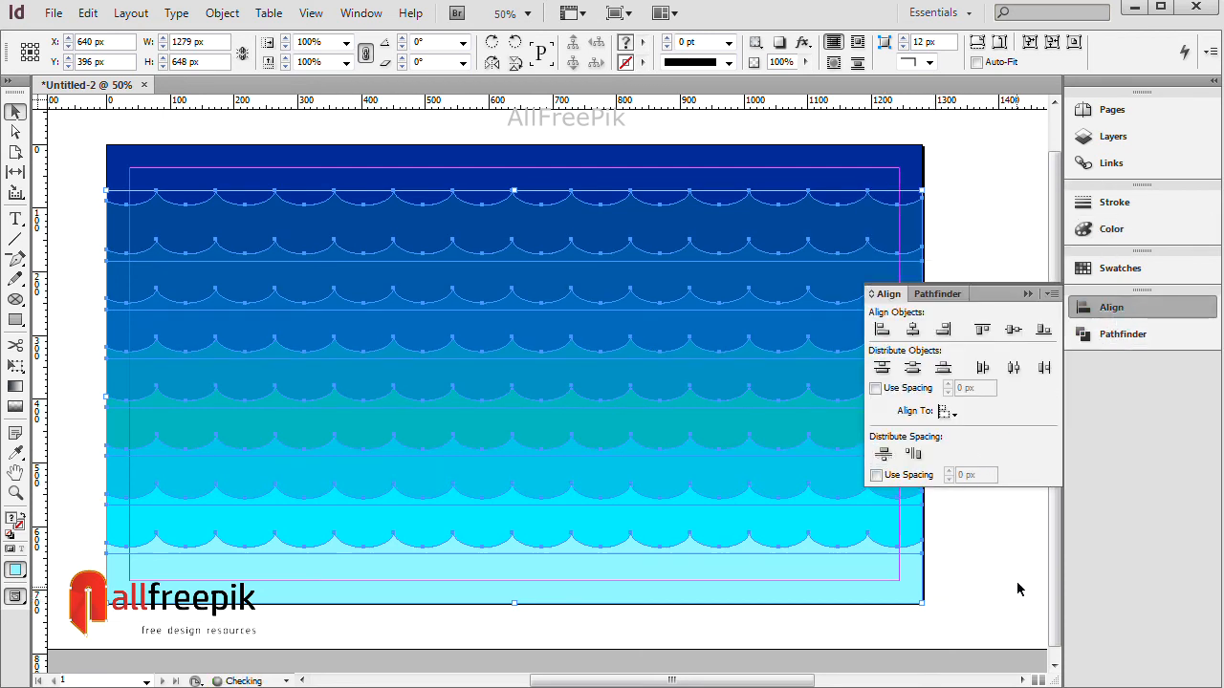
{"action": "left_click", "coordinate": [1129, 316]}
{"action": "left_click", "coordinate": [970, 492]}
Select all eight scalloped bands and start adding a Drop Shadow effect to them.
{"action": "left_click", "coordinate": [800, 228]}
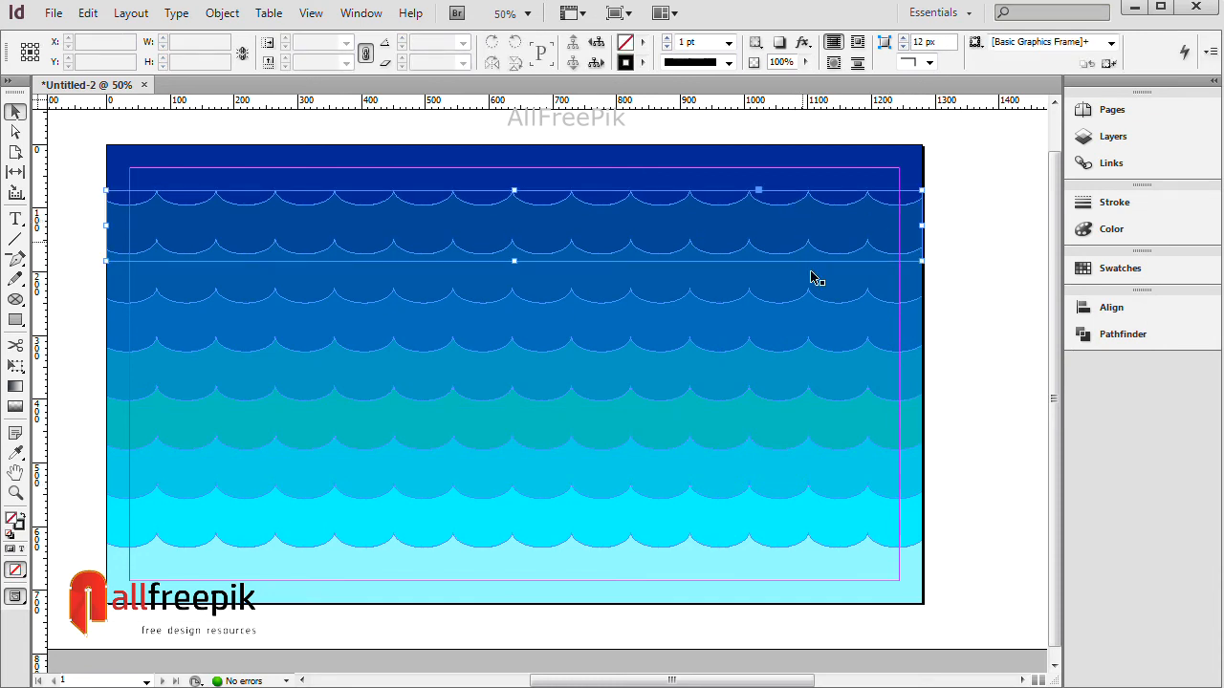
{"action": "left_click", "coordinate": [847, 290], "text": "shift"}
{"action": "left_click", "coordinate": [852, 331], "text": "shift"}
{"action": "left_click", "coordinate": [856, 390], "text": "shift"}
{"action": "left_click", "coordinate": [861, 435], "text": "shift"}
{"action": "left_click", "coordinate": [866, 473], "text": "shift"}
{"action": "left_click", "coordinate": [875, 529], "text": "shift"}
{"action": "left_click", "coordinate": [875, 574], "text": "shift"}
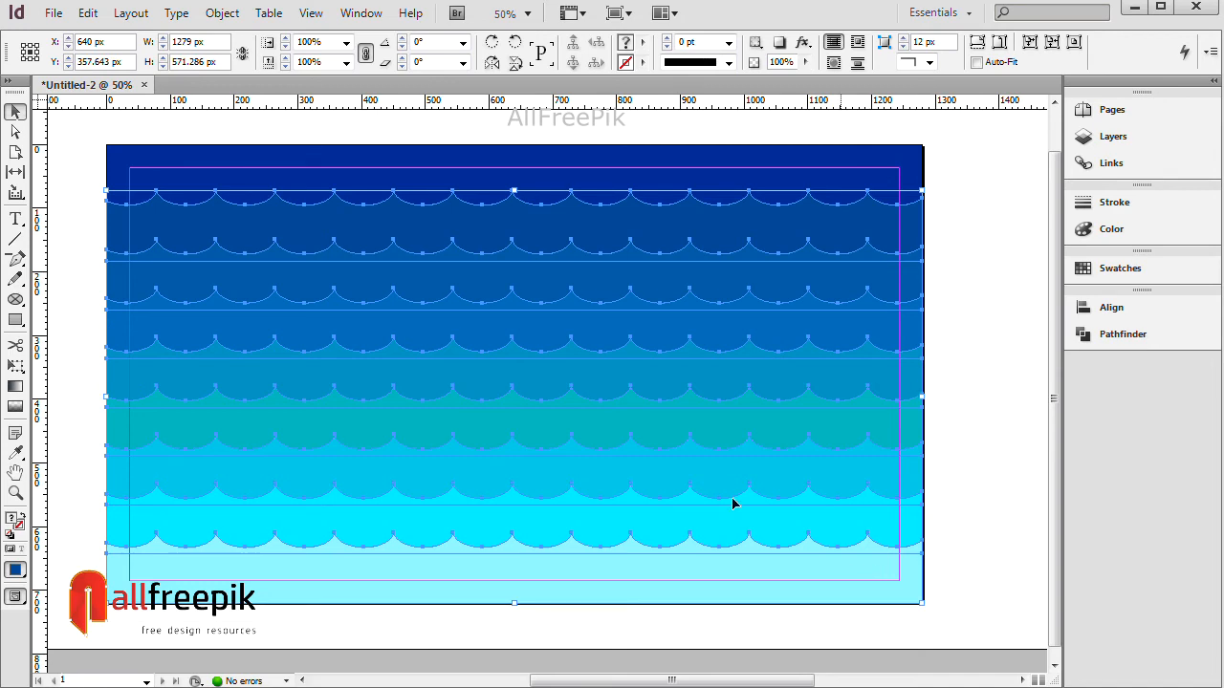
{"action": "left_click", "coordinate": [229, 14]}
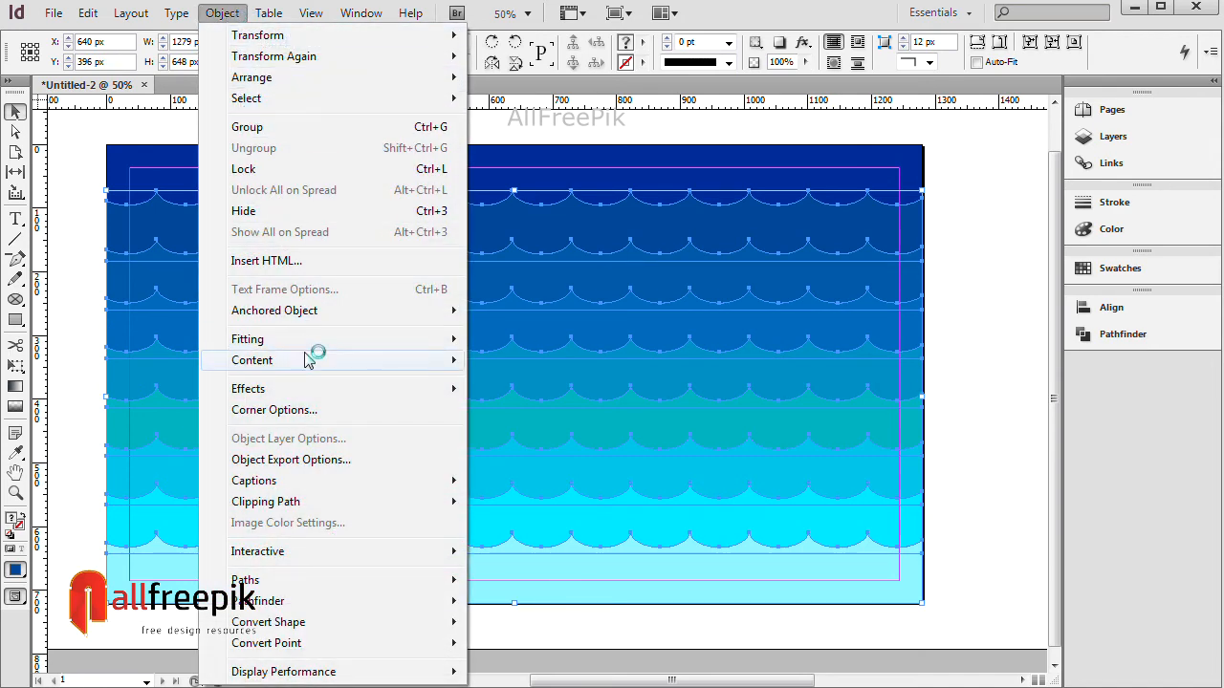
{"action": "mouse_move", "coordinate": [307, 390]}
{"action": "left_click", "coordinate": [532, 418]}
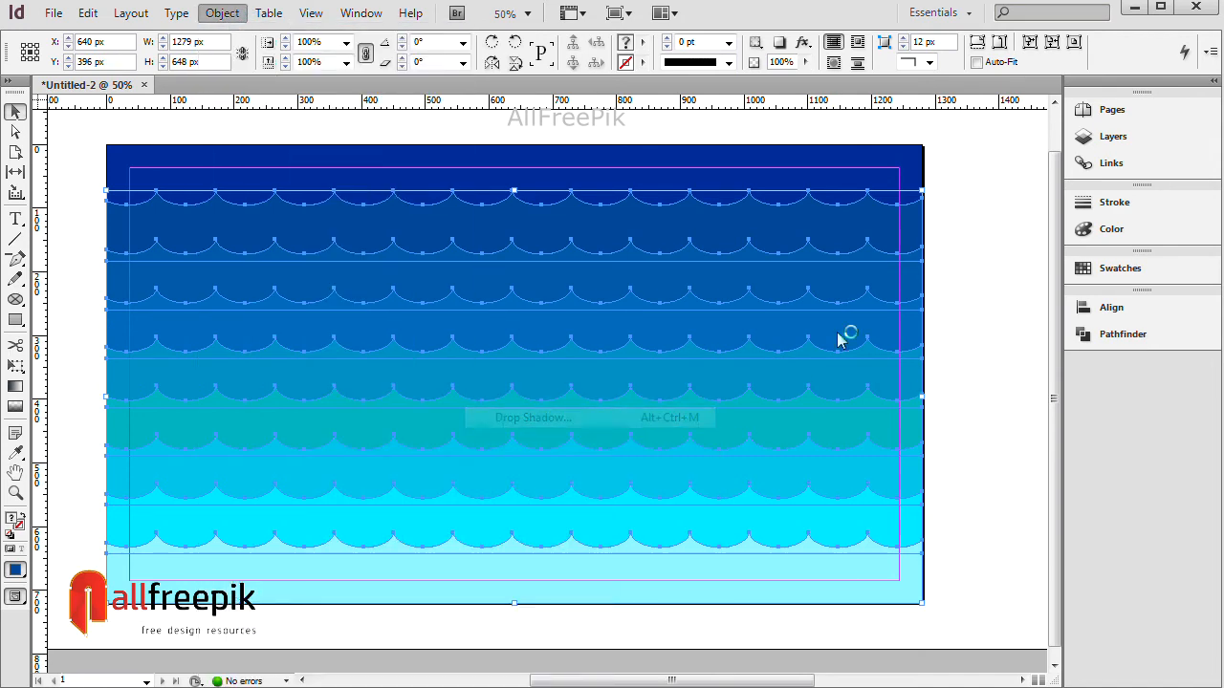
Give the bands' drop shadow an angle of 0°, a size of 10 px and 50% opacity, and apply it.
{"action": "left_click", "coordinate": [855, 354]}
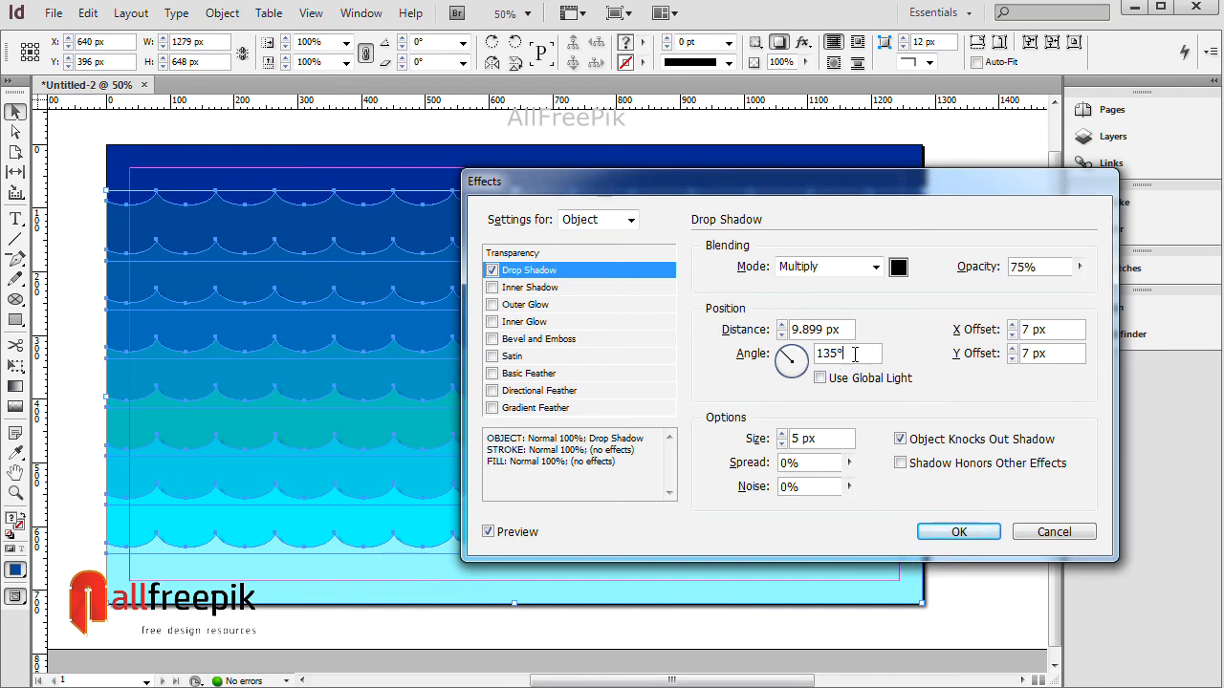
{"action": "double_click", "coordinate": [855, 357]}
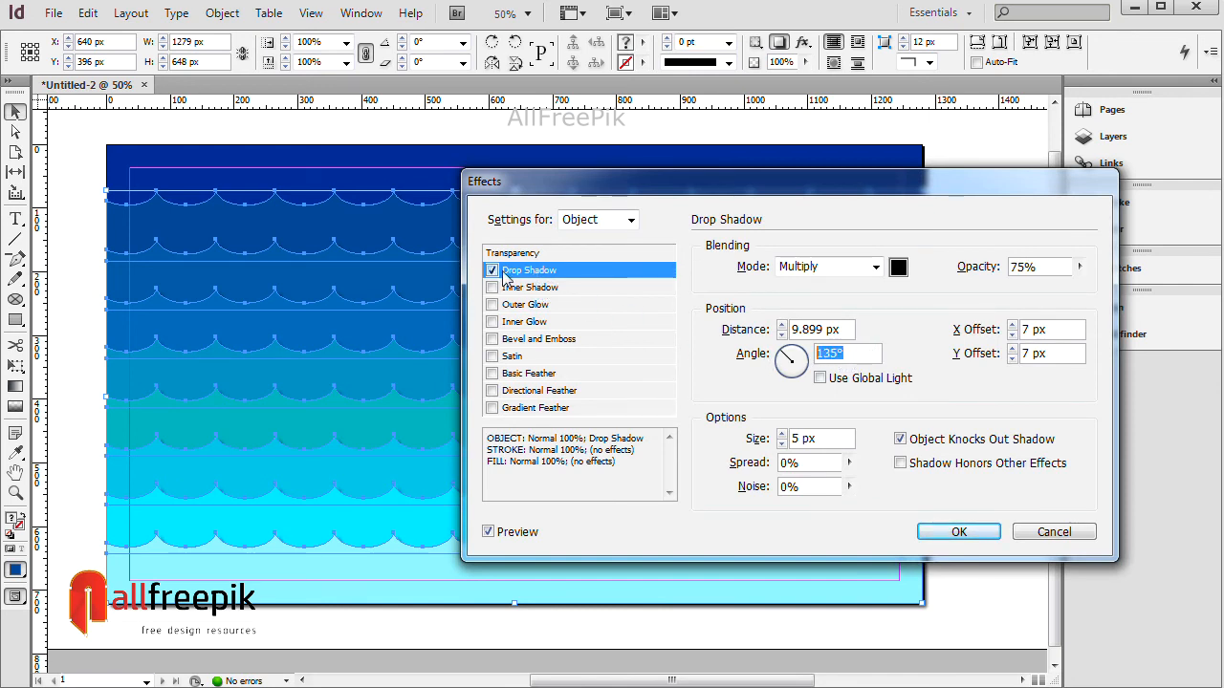
{"action": "type", "text": "0"}
{"action": "key", "text": "Tab"}
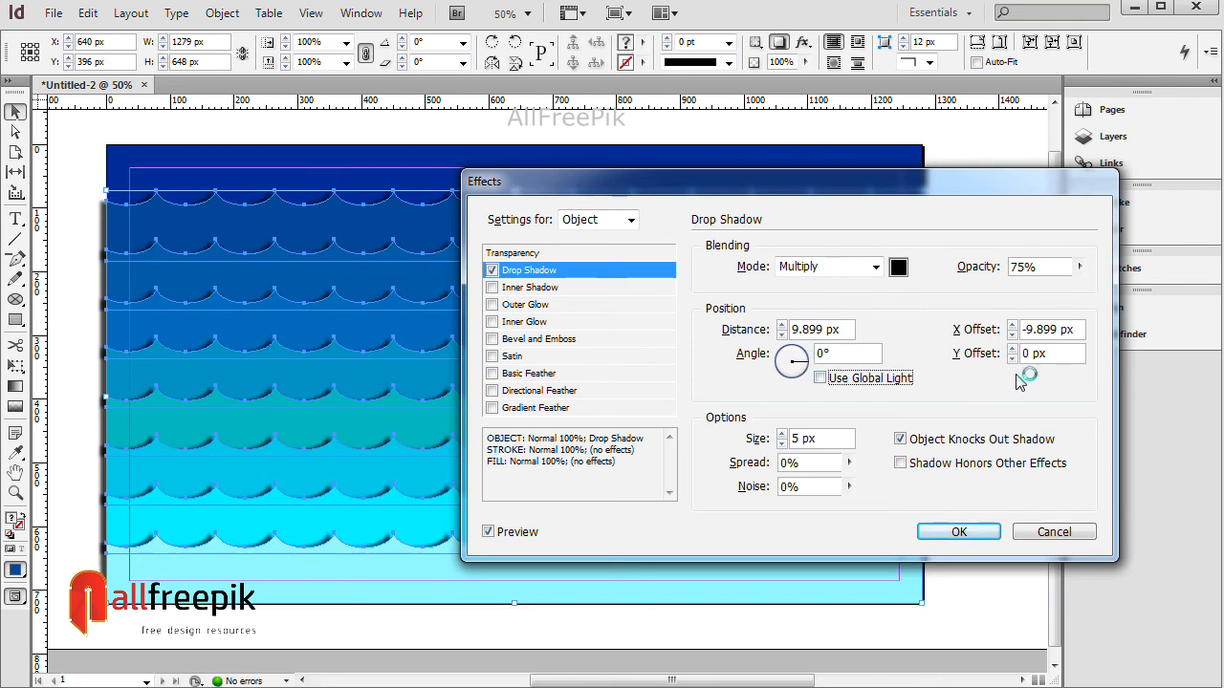
{"action": "left_click", "coordinate": [751, 437]}
{"action": "type", "text": "1"}
{"action": "left_click", "coordinate": [982, 268]}
{"action": "type", "text": "50"}
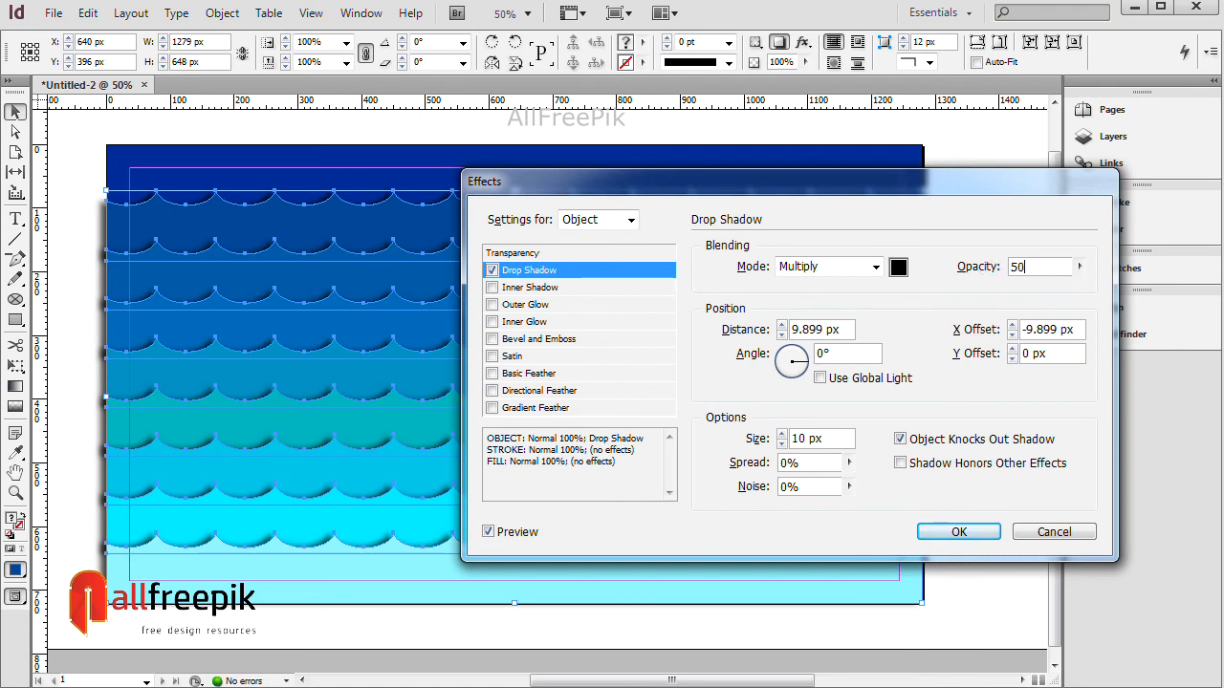
{"action": "key", "text": "Tab"}
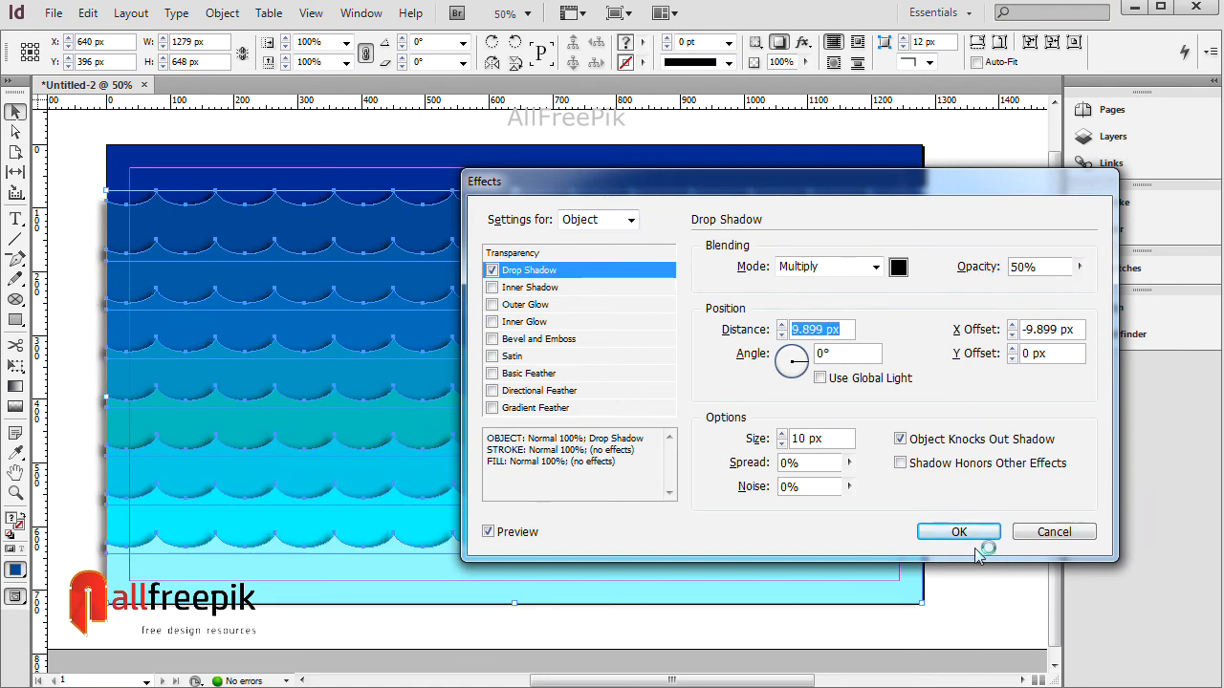
{"action": "left_click", "coordinate": [973, 535]}
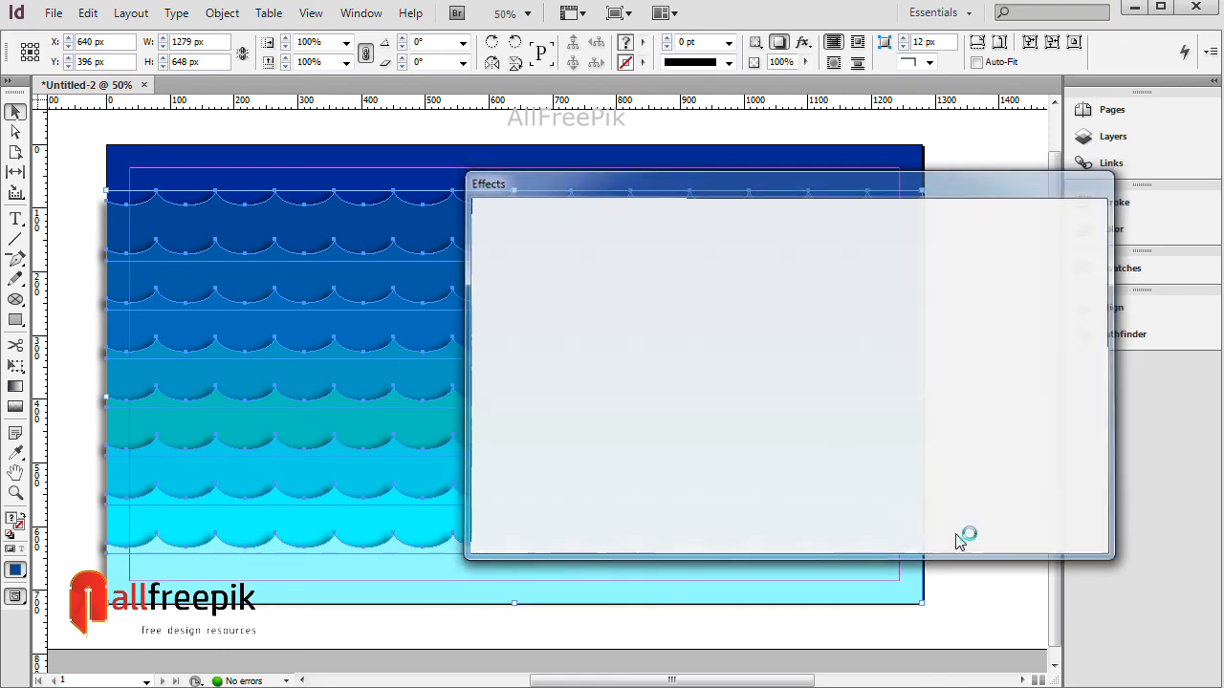
{"action": "left_click", "coordinate": [966, 427]}
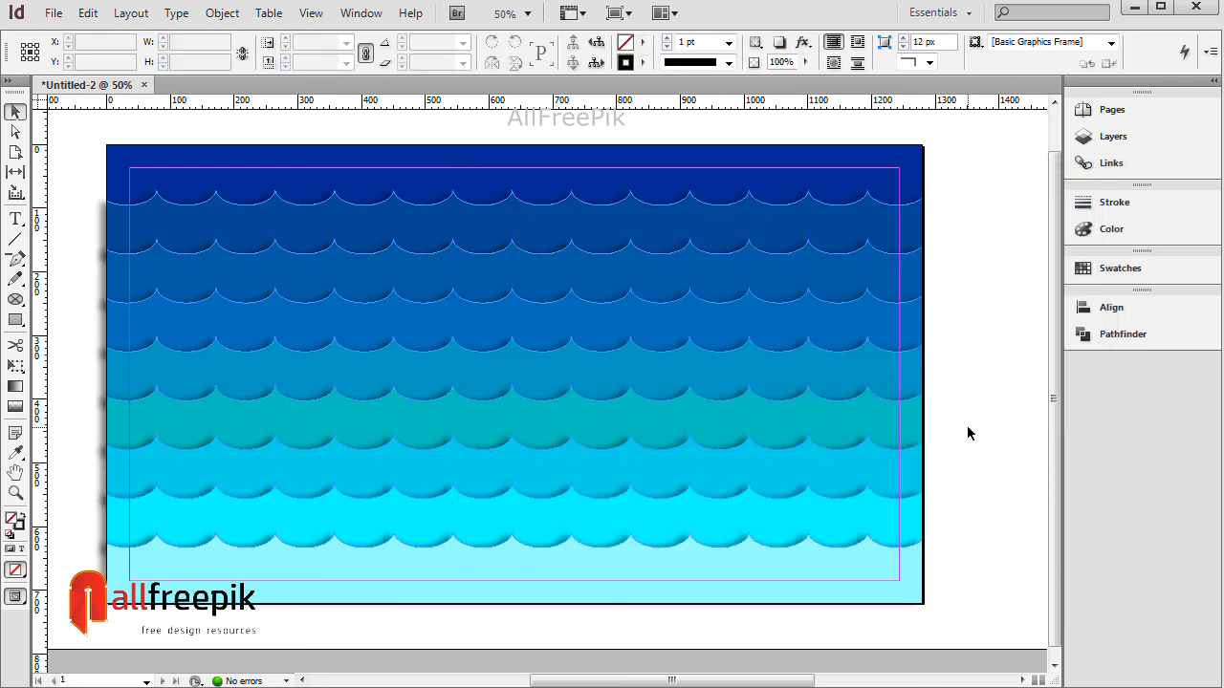
Fit the page in the window, check the artwork in Preview screen mode and return to Normal mode.
{"action": "key", "text": "ctrl+0"}
{"action": "left_click", "coordinate": [21, 600]}
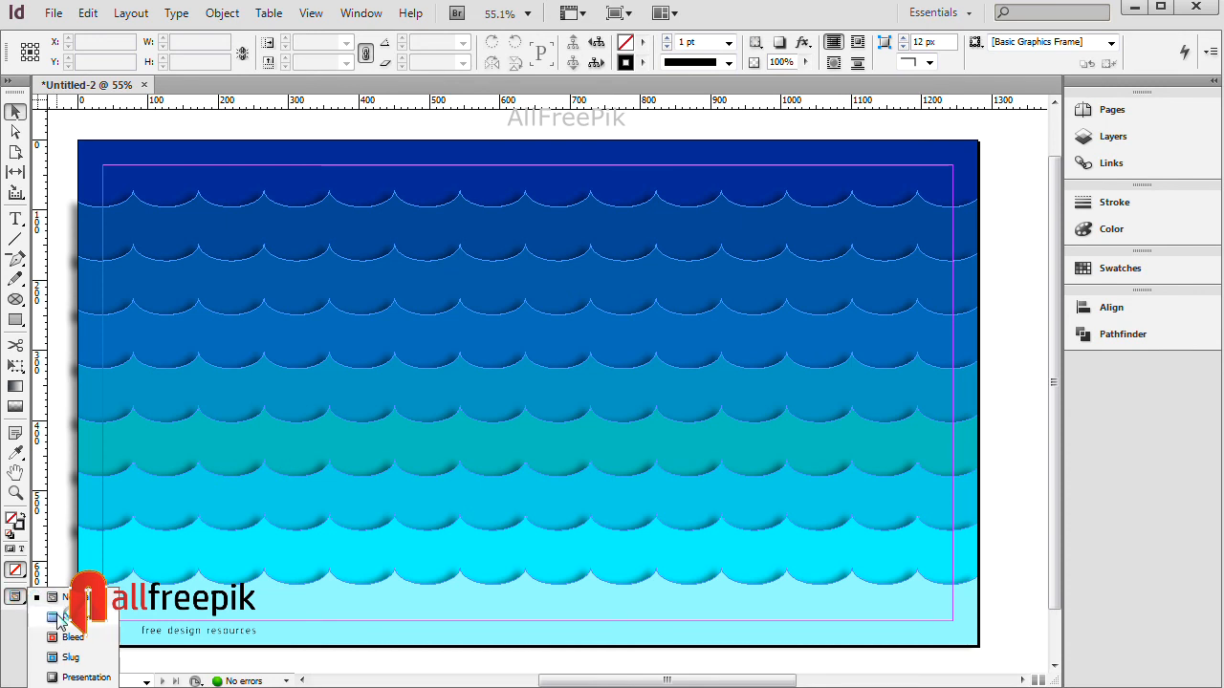
{"action": "left_click", "coordinate": [60, 618]}
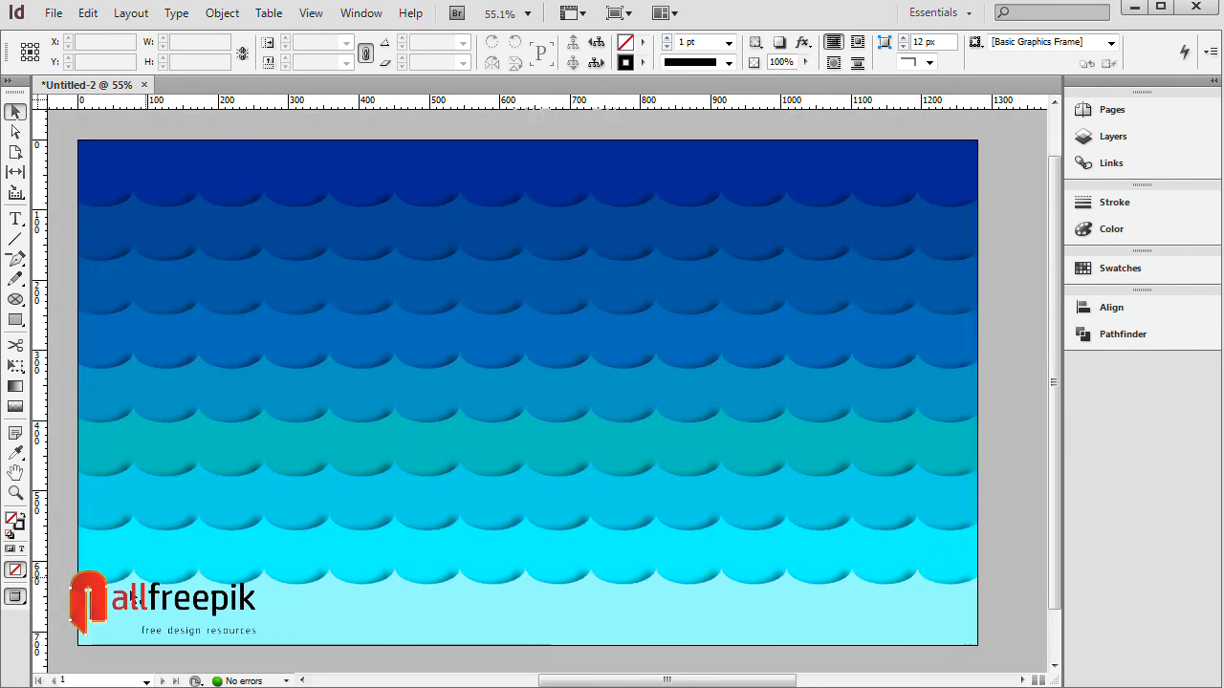
{"action": "left_click", "coordinate": [19, 603]}
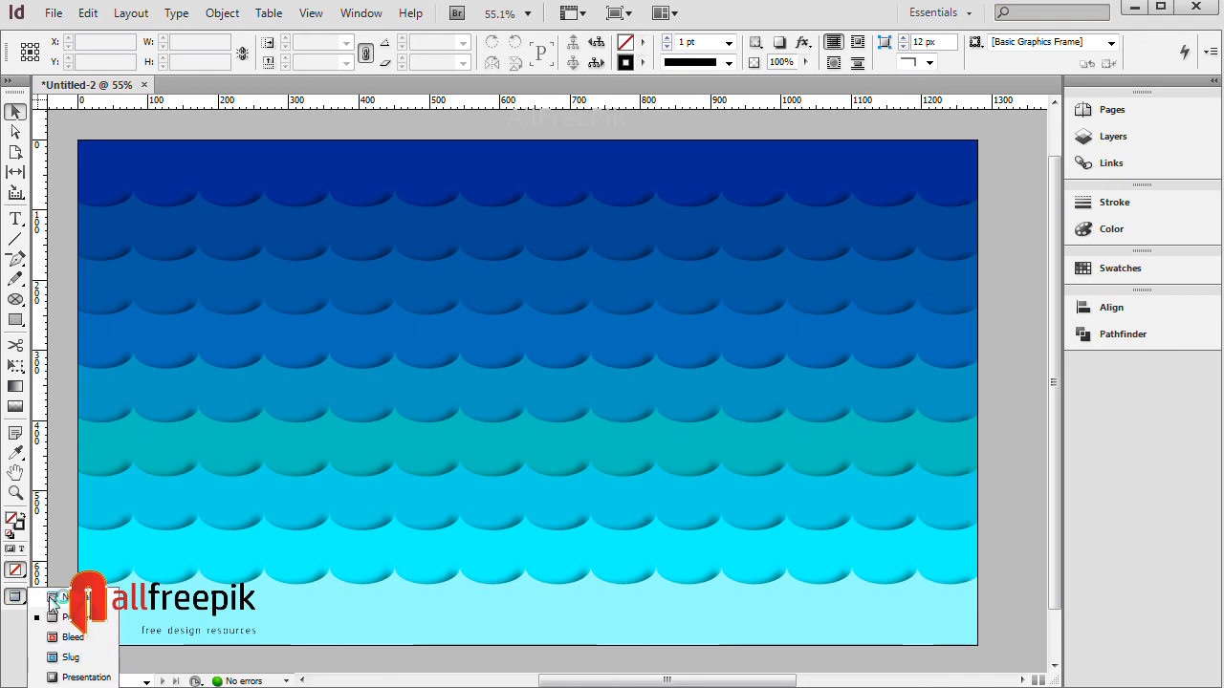
{"action": "left_click", "coordinate": [50, 597]}
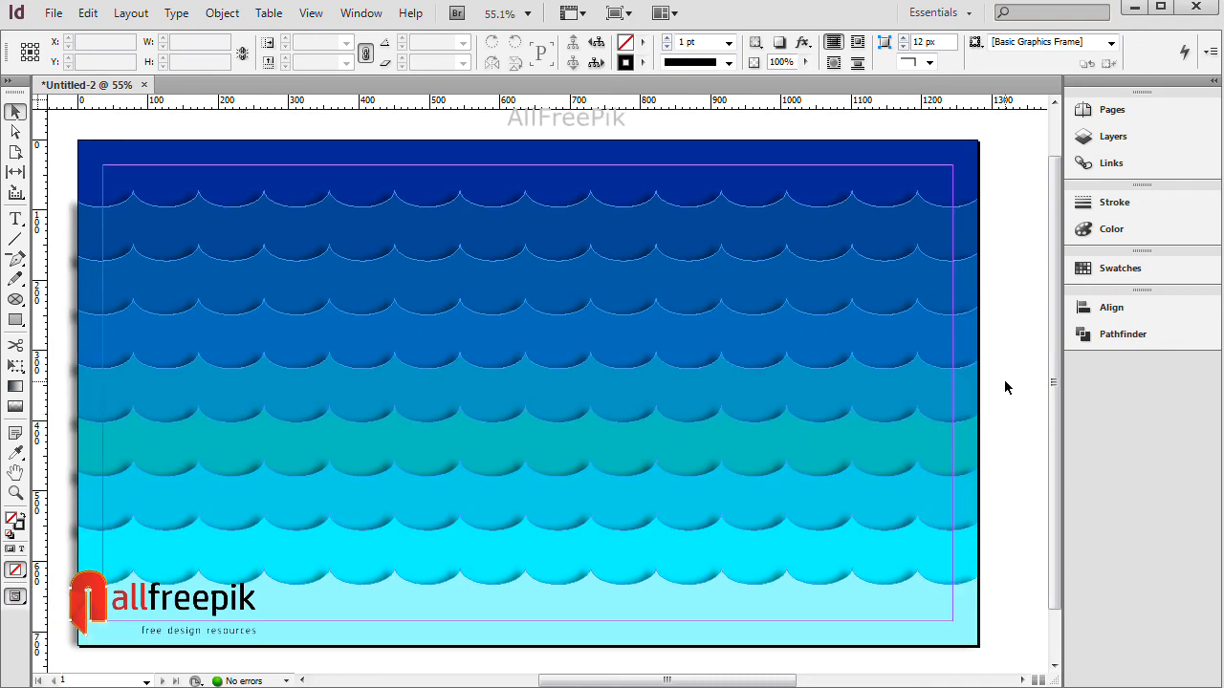